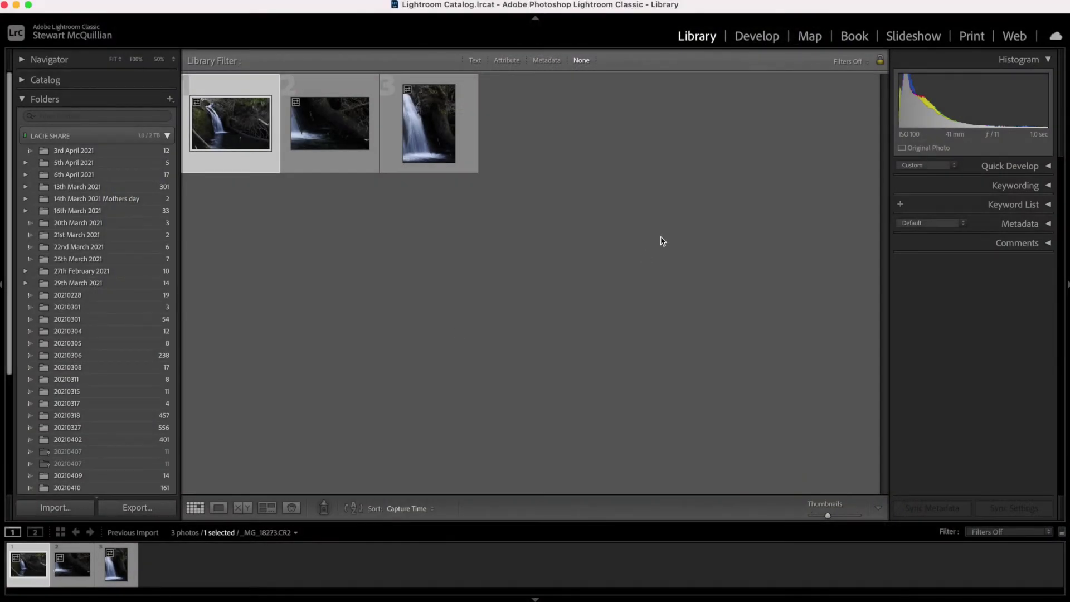
Auto-tone the mossy waterfall in Develop (Exposure +0.71, Shadows +59, Vibrance +15), then set Highlights to −53
{"action": "left_click", "coordinate": [756, 39]}
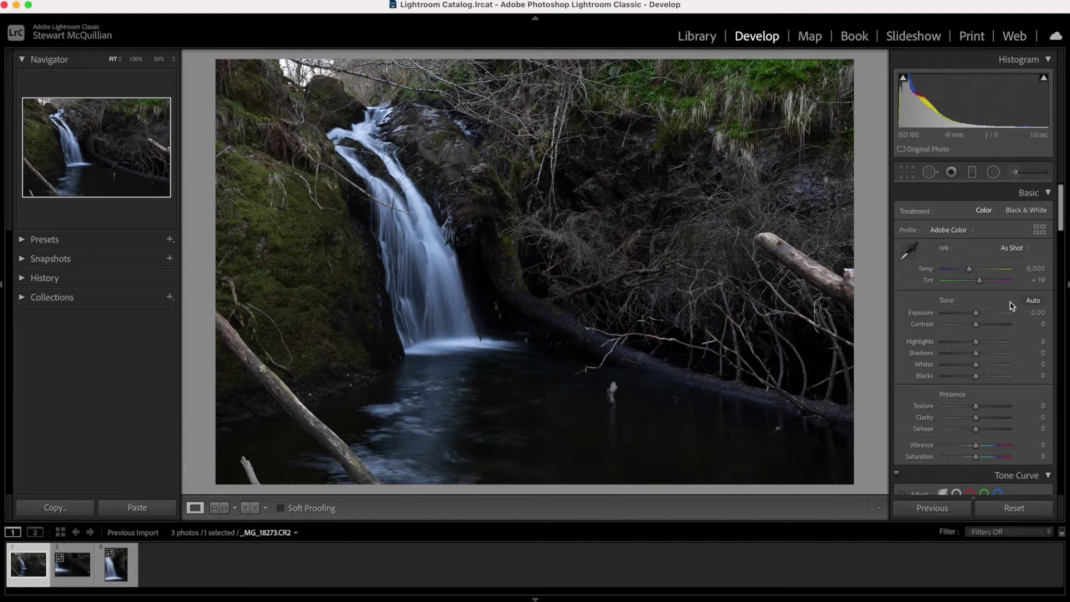
{"action": "left_click", "coordinate": [1032, 302]}
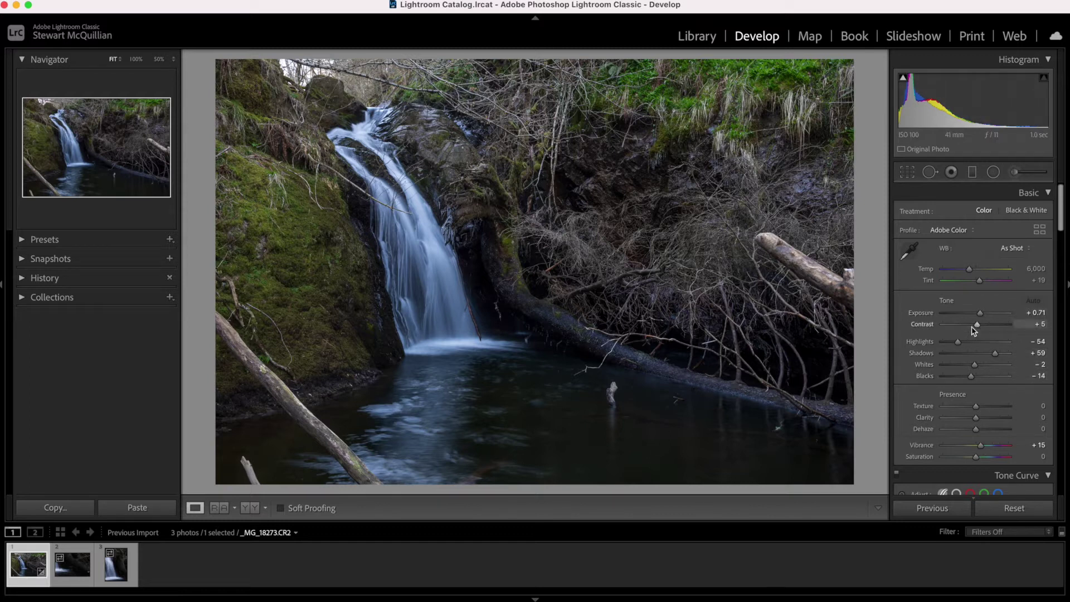
{"action": "mouse_move", "coordinate": [957, 344]}
{"action": "left_mouse_down"}
{"action": "mouse_move", "coordinate": [949, 344]}
{"action": "mouse_move", "coordinate": [958, 345]}
{"action": "left_mouse_up"}
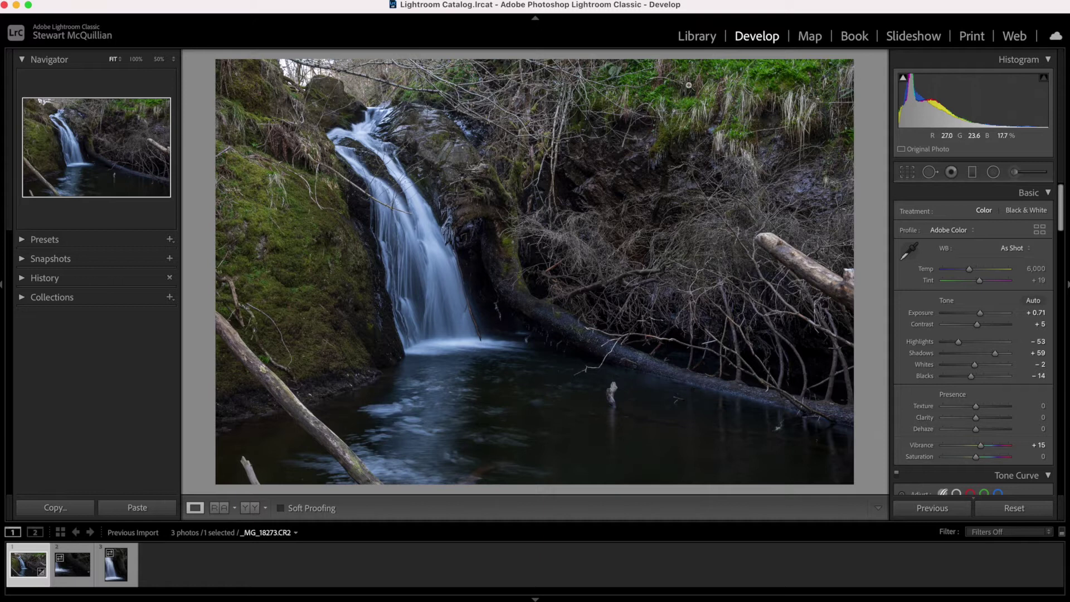
Add a graduated filter across the top band with Exposure −0.54 and Saturation −18
{"action": "left_click", "coordinate": [973, 174]}
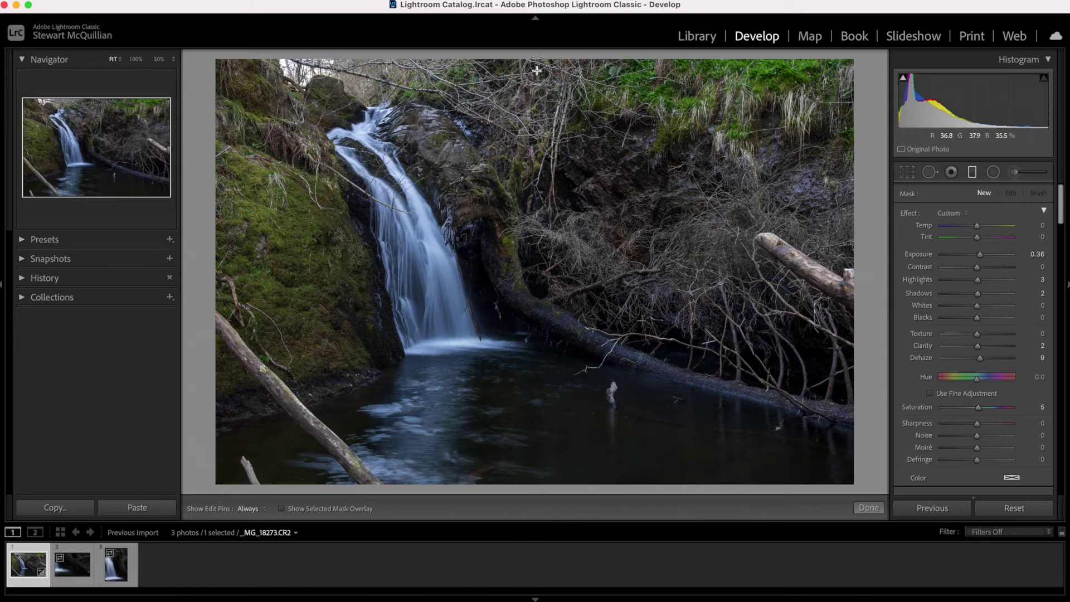
{"action": "left_click_drag", "start_coordinate": [536, 66], "coordinate": [540, 144]}
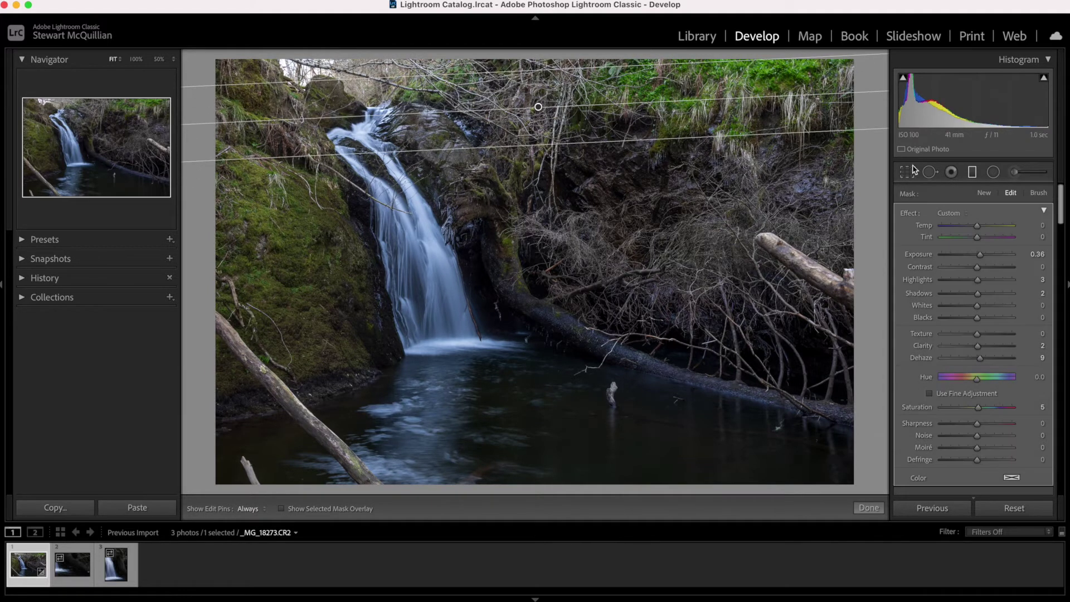
{"action": "left_click_drag", "start_coordinate": [979, 253], "coordinate": [972, 255]}
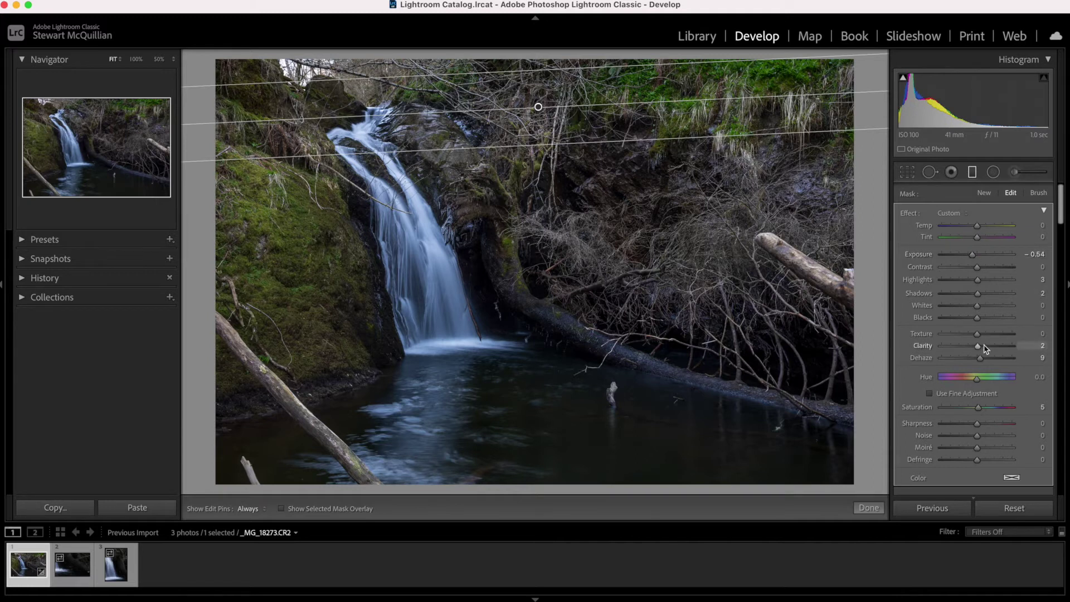
{"action": "left_click_drag", "start_coordinate": [978, 408], "coordinate": [970, 408]}
{"action": "left_click", "coordinate": [868, 508]}
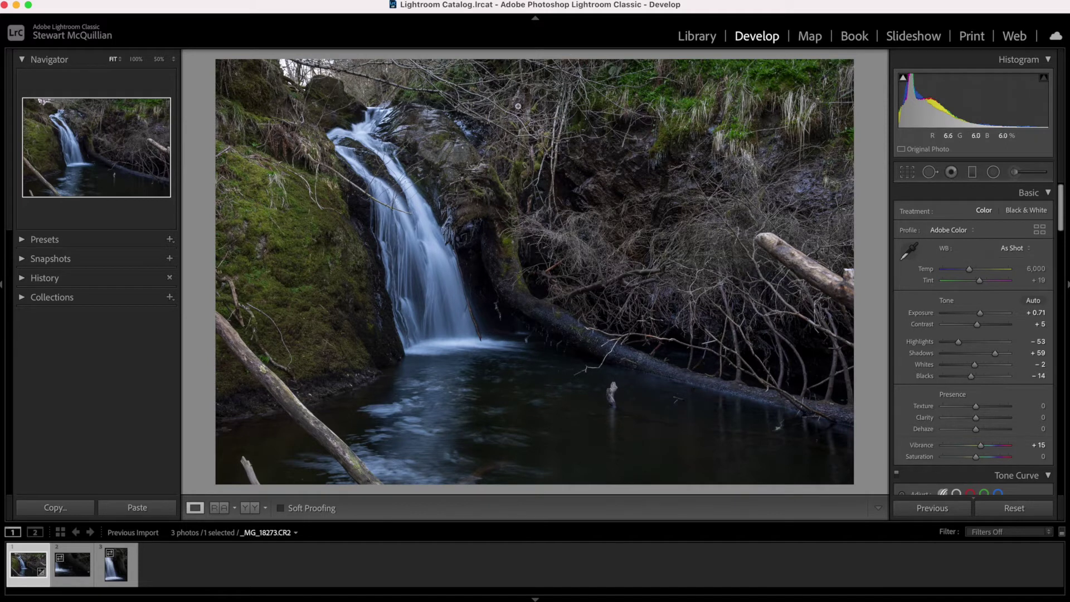
Draw a radial filter over the dark centre with Highlights −22 and Shadows +57
{"action": "left_click", "coordinate": [989, 172]}
{"action": "left_click_drag", "start_coordinate": [282, 139], "coordinate": [659, 210]}
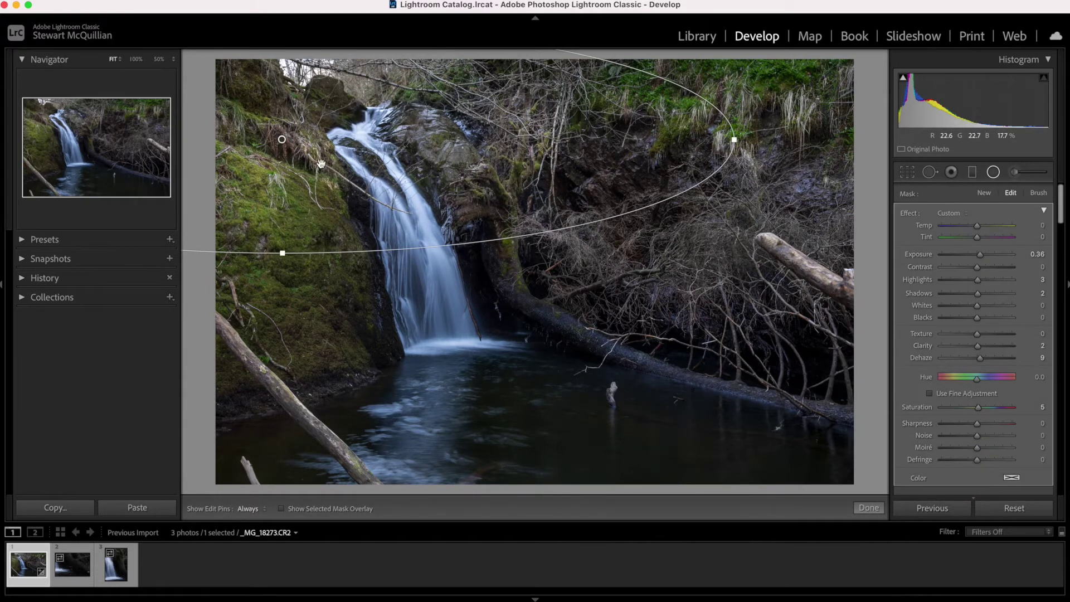
{"action": "left_click_drag", "start_coordinate": [321, 165], "coordinate": [540, 274]}
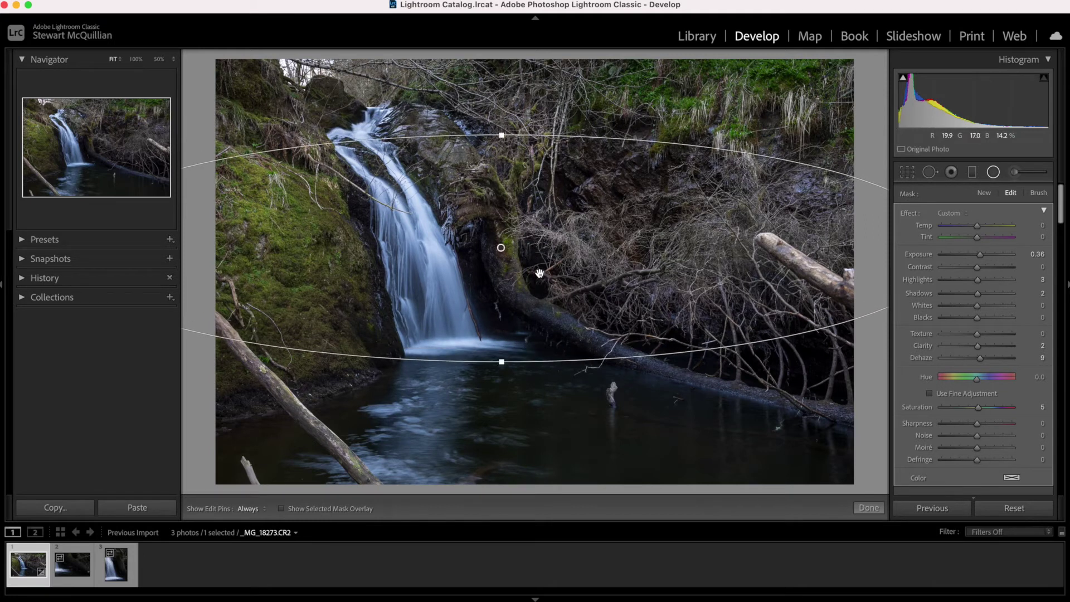
{"action": "left_click", "coordinate": [965, 280]}
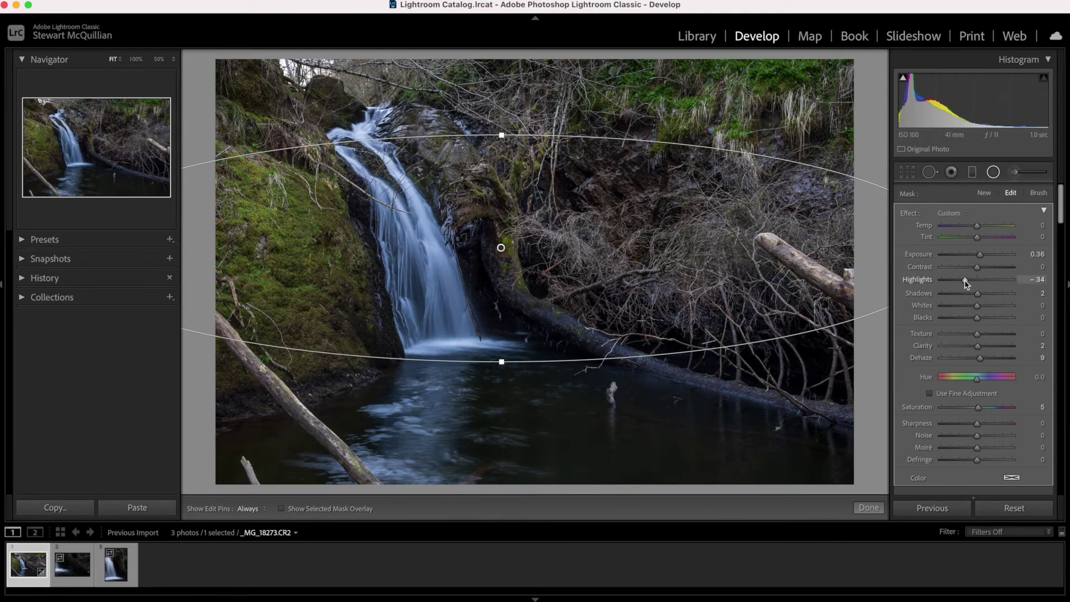
{"action": "left_click", "coordinate": [972, 281]}
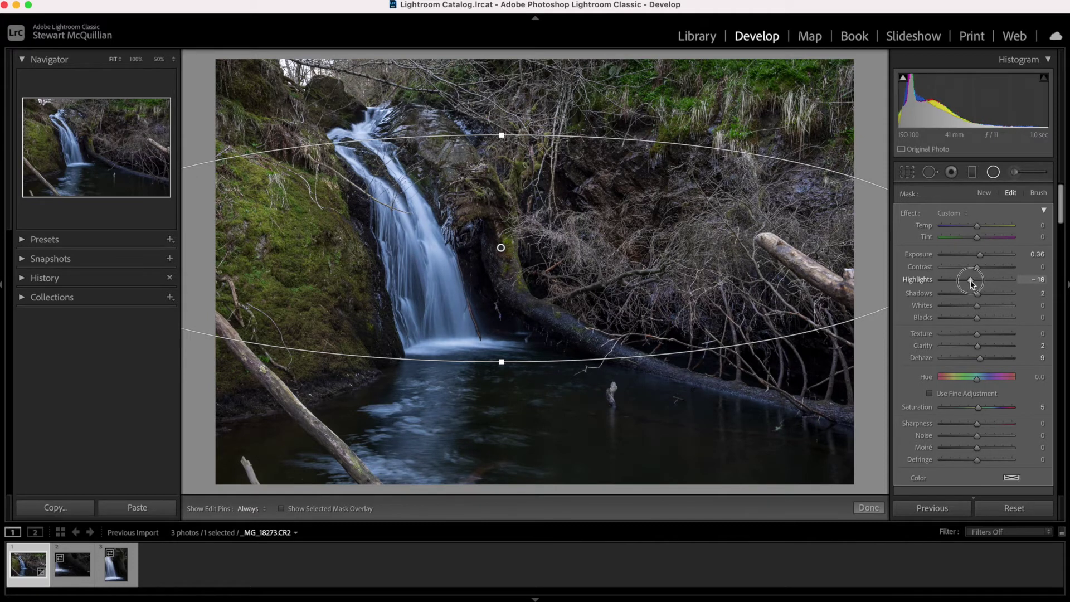
{"action": "left_click", "coordinate": [970, 280]}
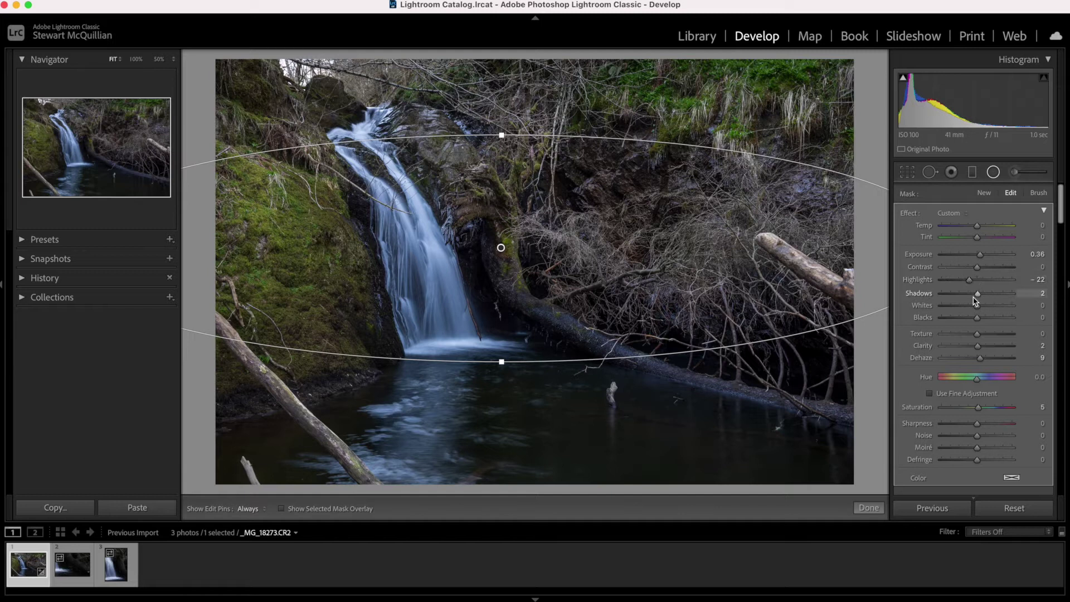
{"action": "left_click_drag", "start_coordinate": [978, 296], "coordinate": [998, 297]}
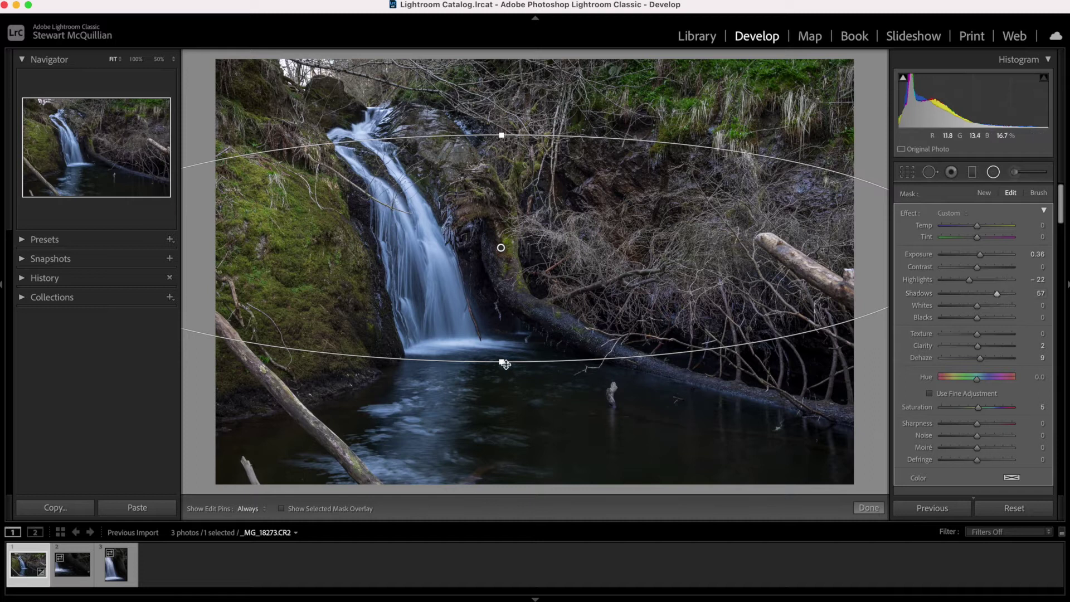
Stretch the ellipse taller, shift it down-right, and add Texture +11 and Clarity +6
{"action": "left_click_drag", "start_coordinate": [502, 362], "coordinate": [504, 392]}
{"action": "left_click_drag", "start_coordinate": [549, 291], "coordinate": [581, 323]}
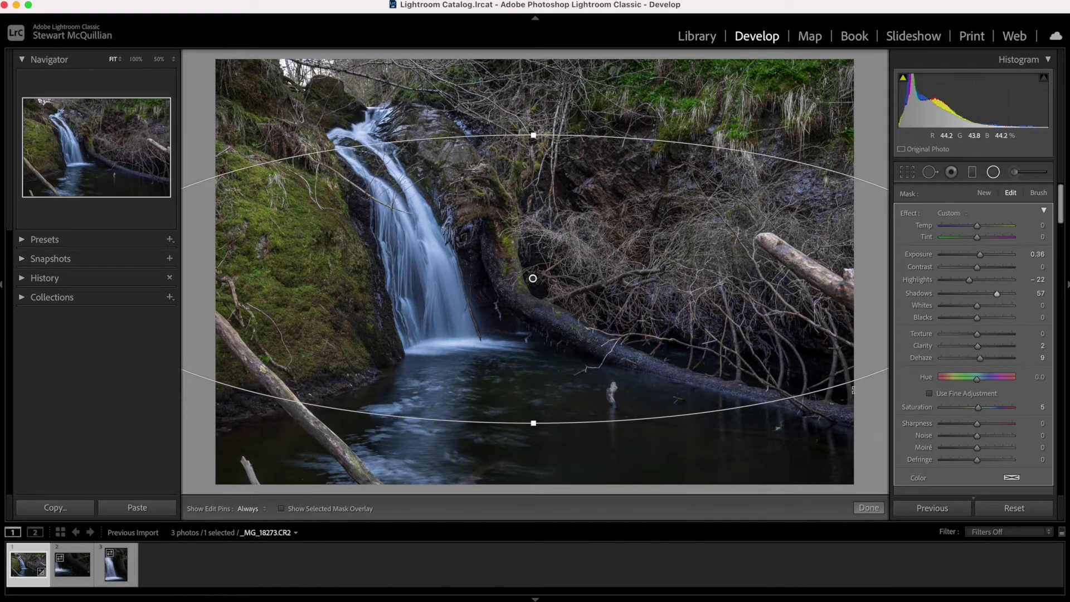
{"action": "left_click", "coordinate": [979, 352]}
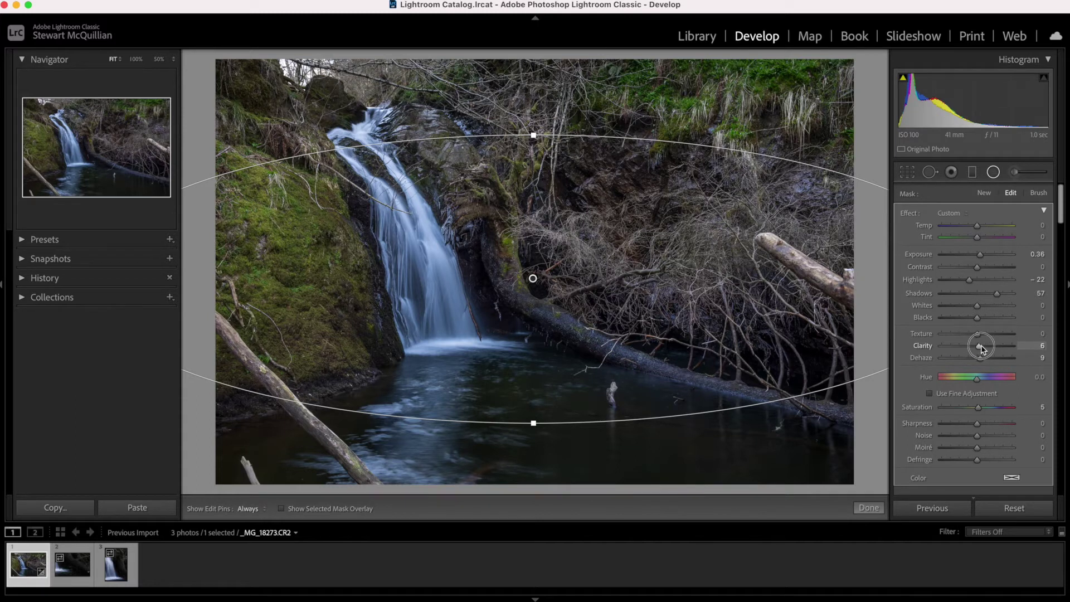
{"action": "left_click", "coordinate": [977, 334]}
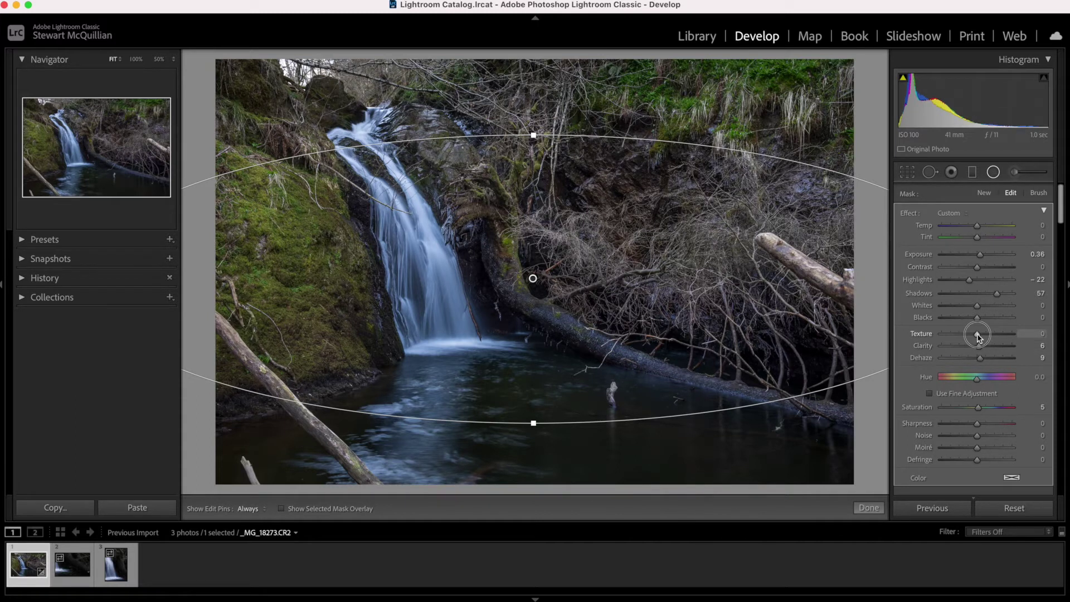
{"action": "left_click_drag", "start_coordinate": [979, 337], "coordinate": [983, 337]}
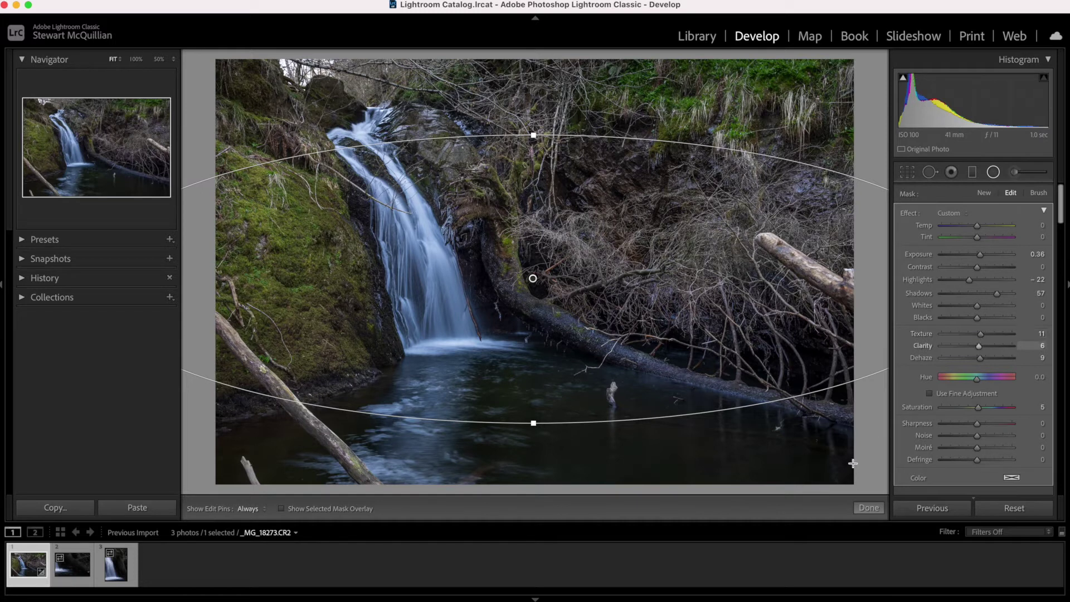
{"action": "left_click", "coordinate": [871, 510]}
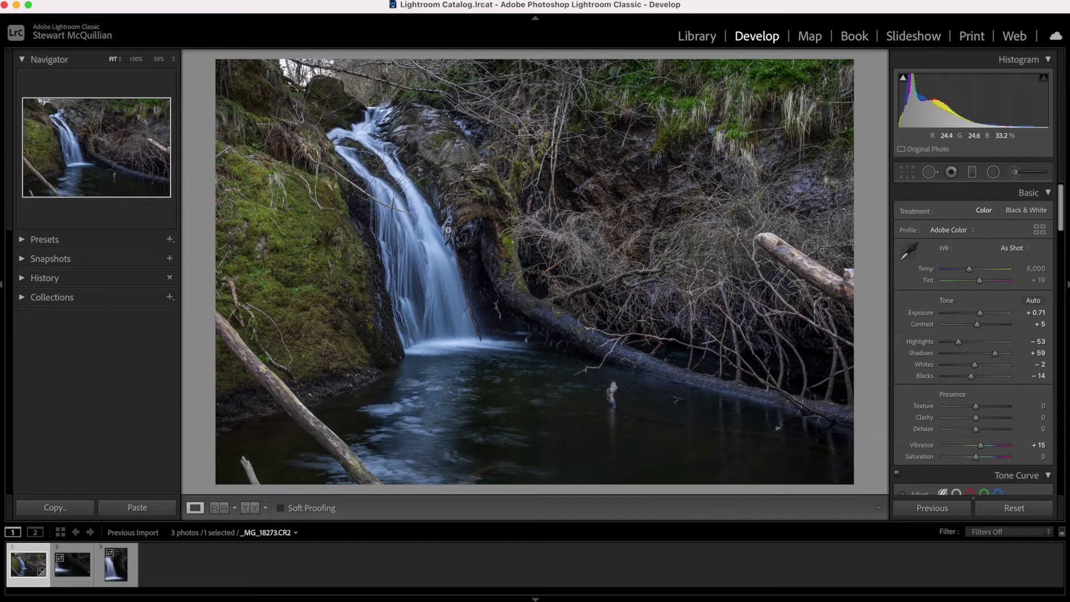
Draw a second radial ellipse and rotate and fit it along the waterfall
{"action": "left_click", "coordinate": [993, 172]}
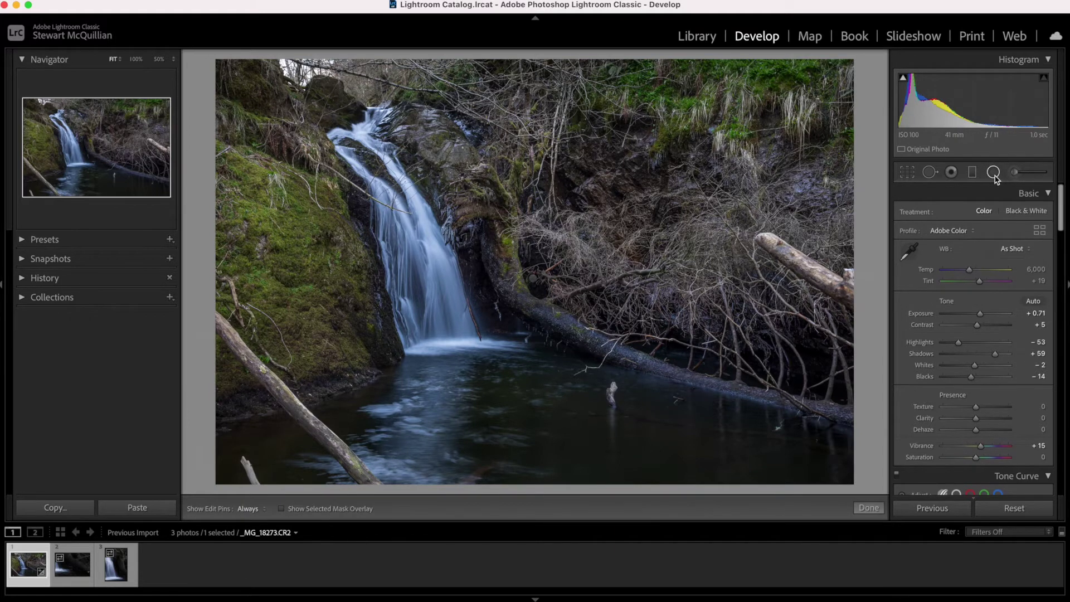
{"action": "left_click_drag", "start_coordinate": [384, 218], "coordinate": [385, 360]}
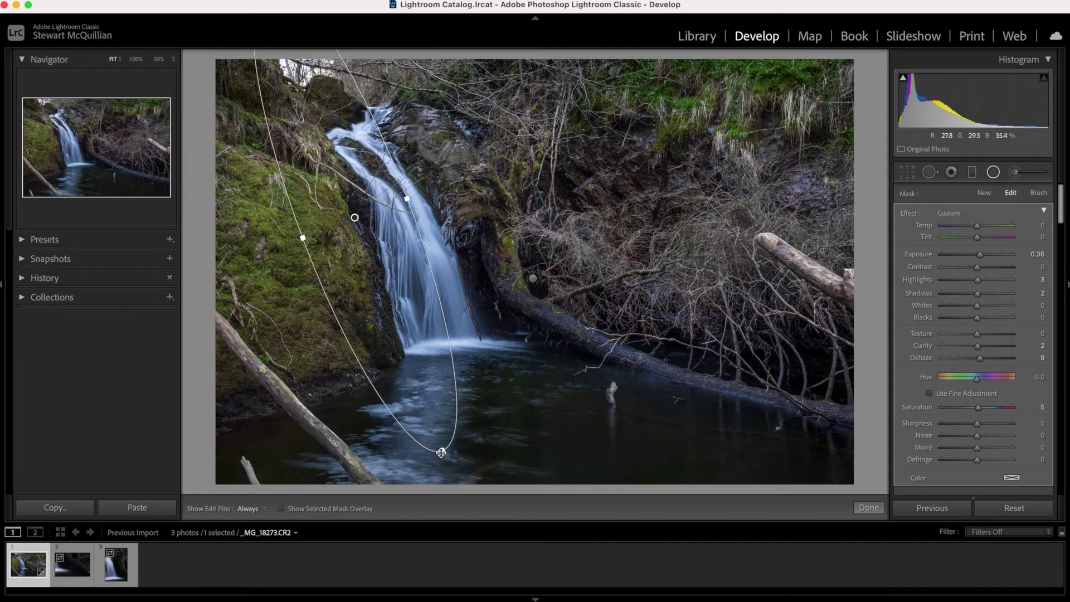
{"action": "left_click_drag", "start_coordinate": [442, 449], "coordinate": [401, 382]}
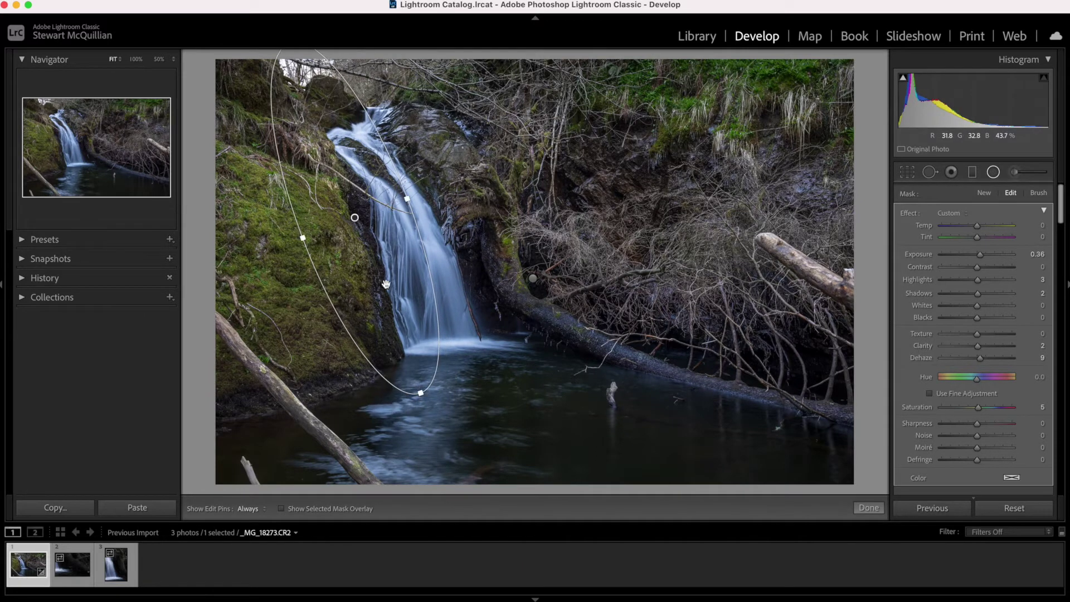
{"action": "left_click_drag", "start_coordinate": [387, 285], "coordinate": [447, 318]}
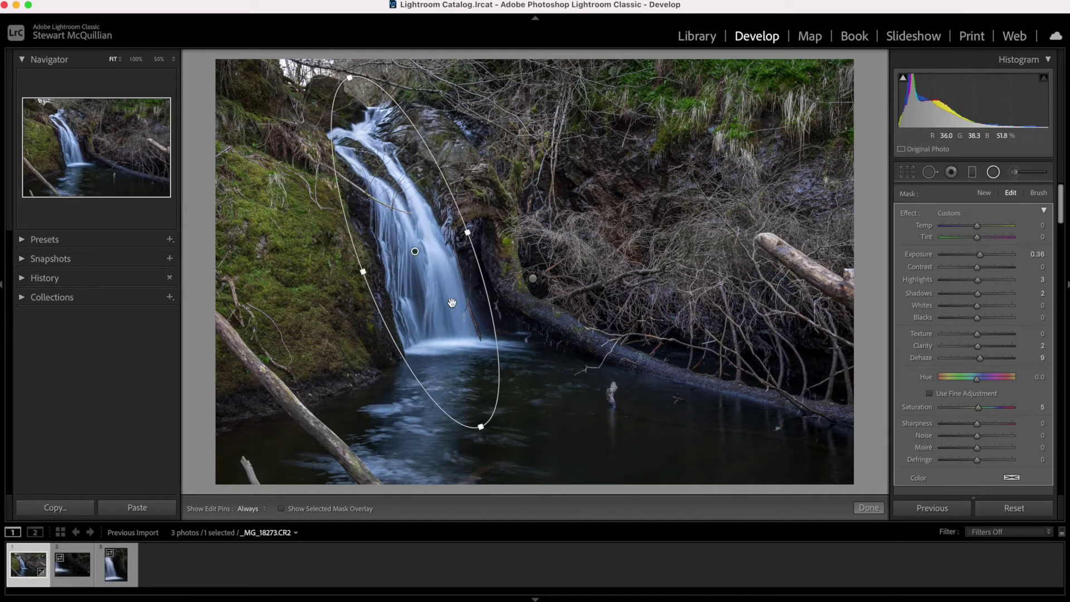
{"action": "left_click_drag", "start_coordinate": [470, 232], "coordinate": [494, 219]}
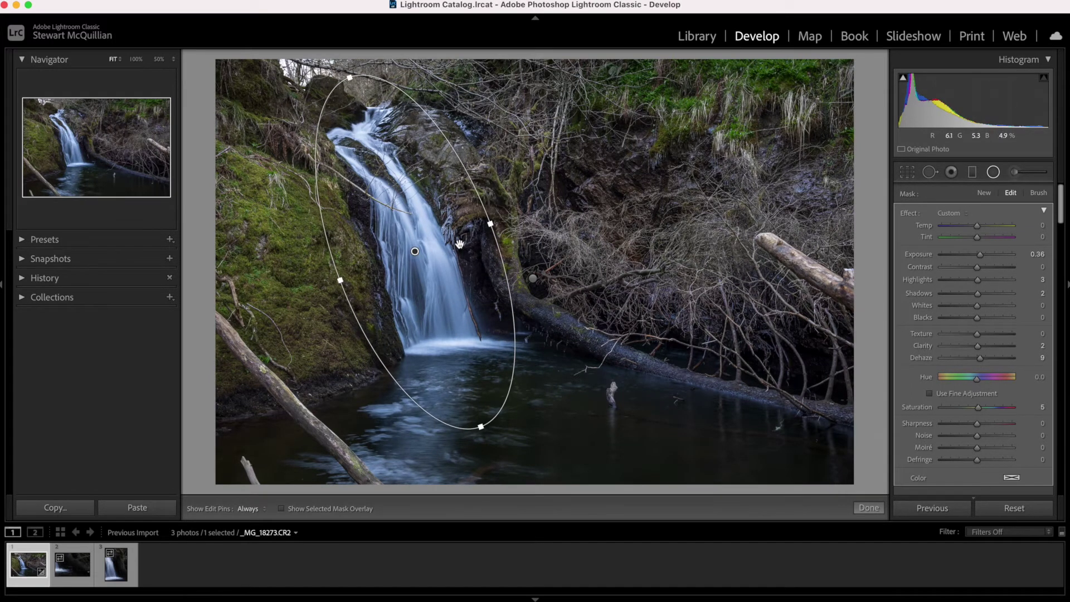
{"action": "left_click_drag", "start_coordinate": [448, 254], "coordinate": [454, 251]}
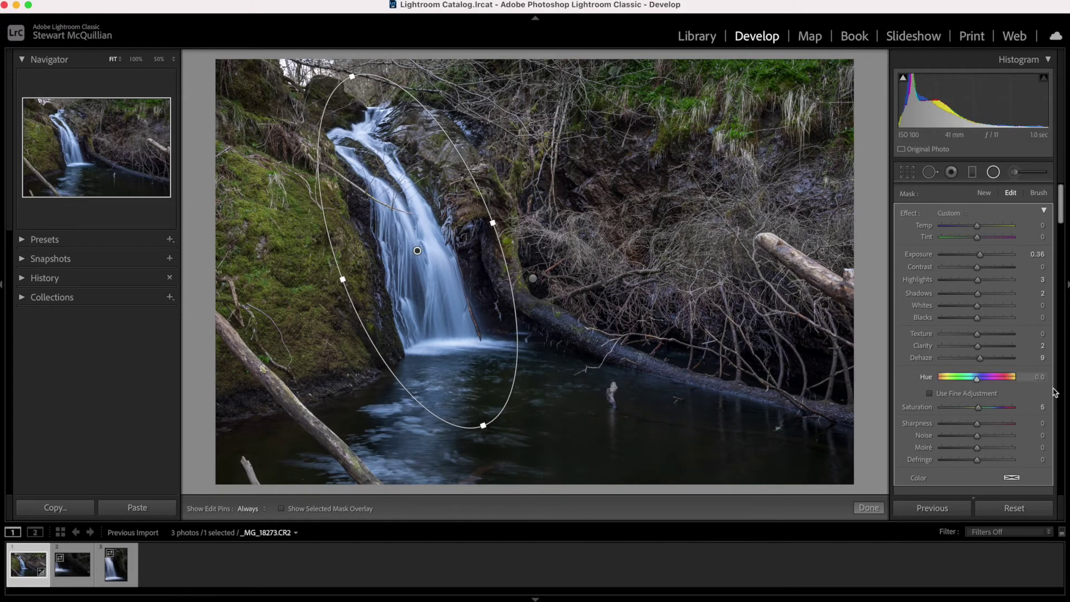
Set the waterfall mask to Highlights −67, Whites +47, Blacks −15 and Exposure +0.37
{"action": "left_click", "coordinate": [951, 279]}
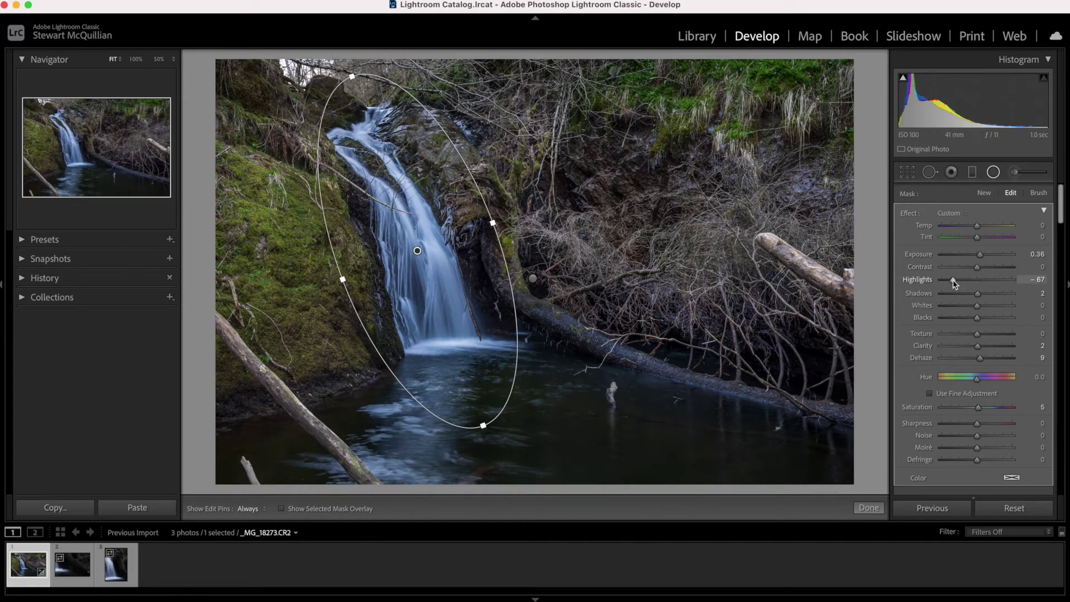
{"action": "left_click", "coordinate": [992, 305]}
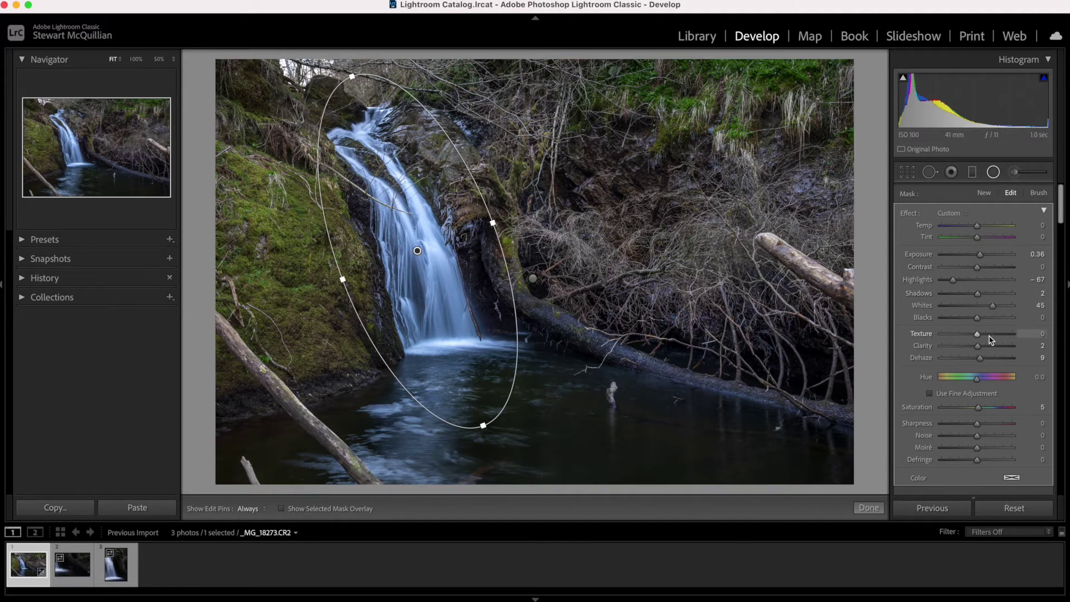
{"action": "left_click", "coordinate": [978, 318]}
{"action": "left_click_drag", "start_coordinate": [979, 320], "coordinate": [973, 321]}
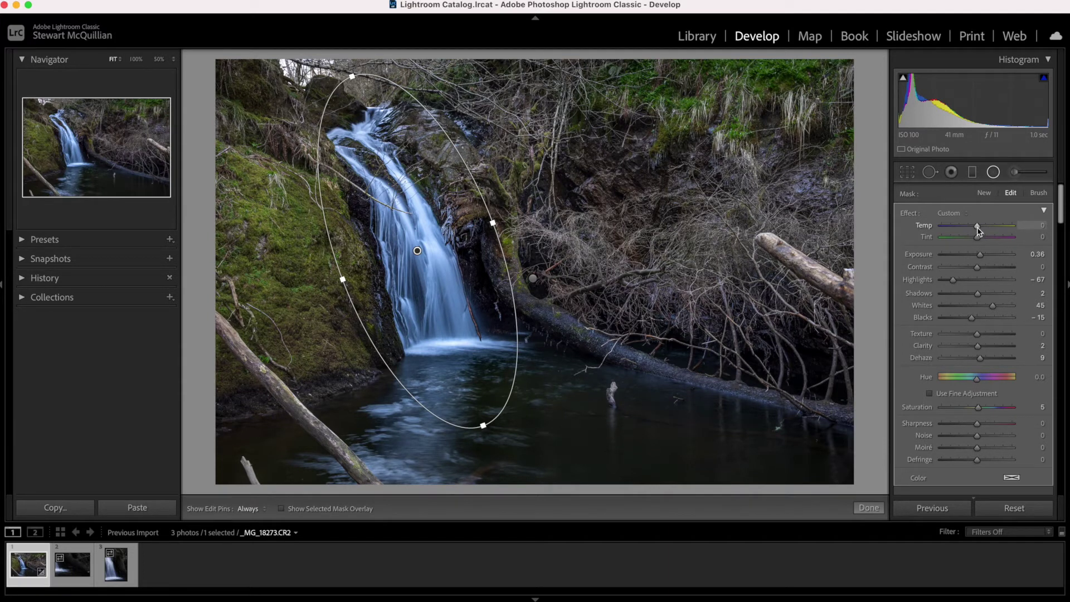
{"action": "mouse_move", "coordinate": [978, 230]}
{"action": "left_mouse_down"}
{"action": "mouse_move", "coordinate": [1001, 228]}
{"action": "mouse_move", "coordinate": [943, 231]}
{"action": "mouse_move", "coordinate": [1009, 232]}
{"action": "mouse_move", "coordinate": [982, 234]}
{"action": "left_mouse_up"}
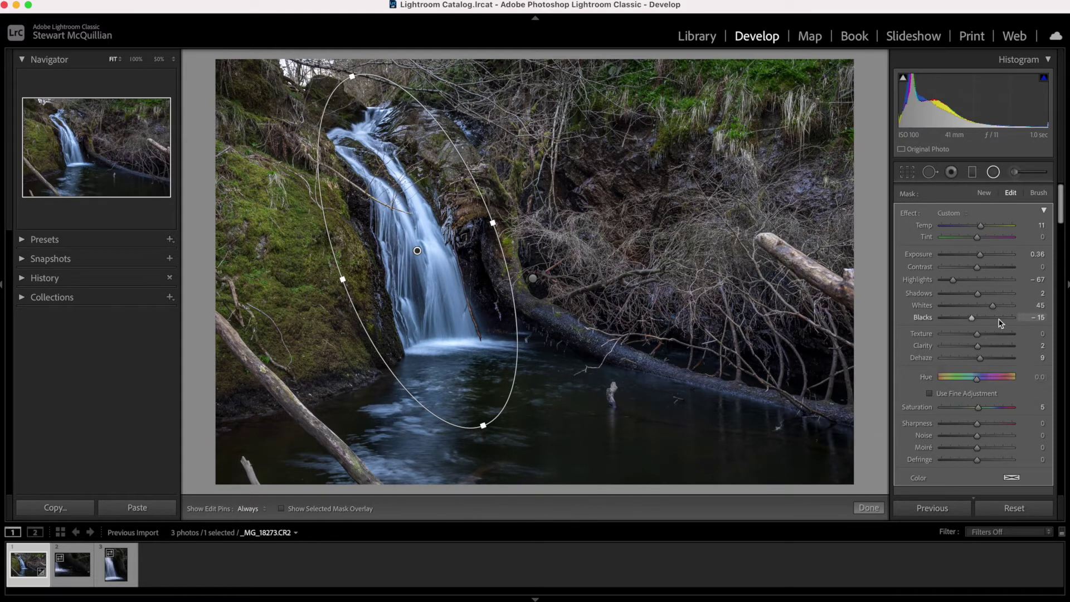
{"action": "left_click_drag", "start_coordinate": [995, 310], "coordinate": [996, 307]}
{"action": "left_click_drag", "start_coordinate": [980, 256], "coordinate": [980, 258]}
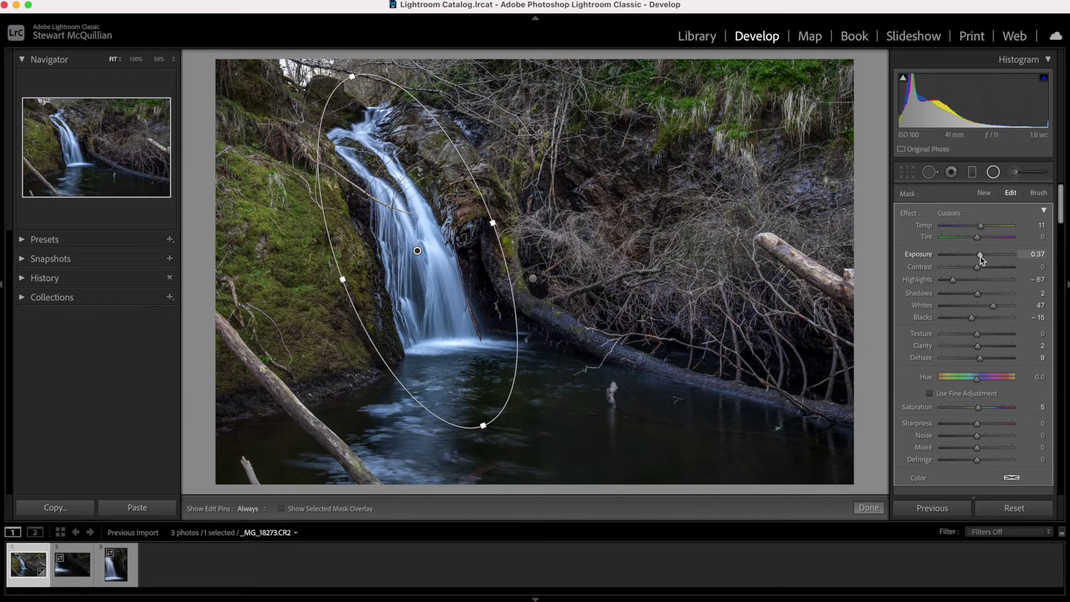
{"action": "left_click", "coordinate": [869, 507]}
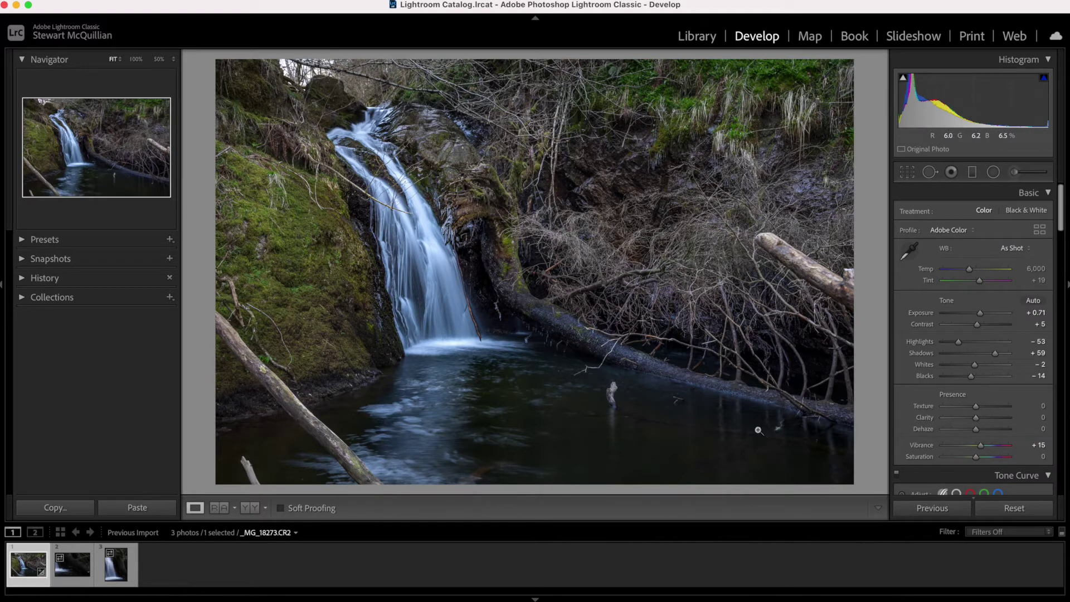
Set Sharpening Masking to 28 and enable chromatic aberration removal and Canon EF 24-70mm profile corrections
{"action": "scroll", "coordinate": [955, 403], "scroll_direction": "down", "scroll_amount": 3}
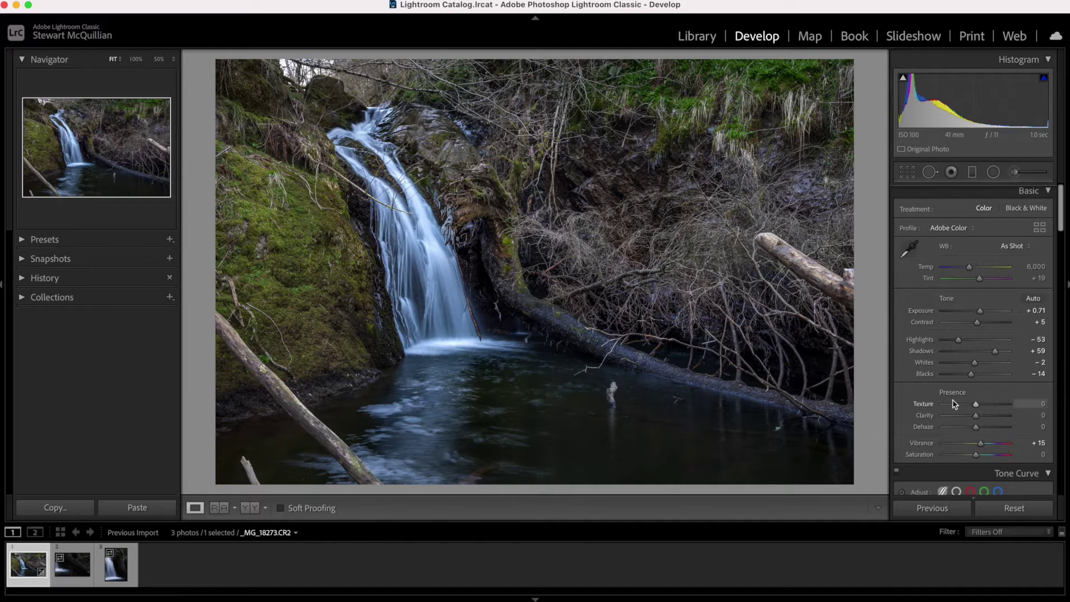
{"action": "scroll", "coordinate": [955, 402], "scroll_direction": "down", "scroll_amount": 10}
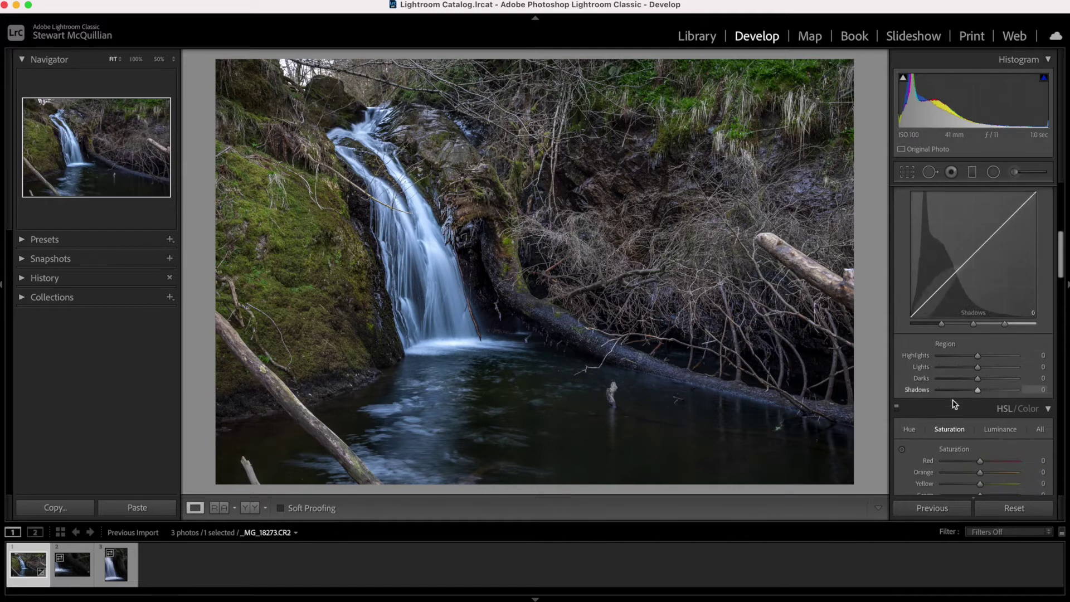
{"action": "scroll", "coordinate": [954, 403], "scroll_direction": "down", "scroll_amount": 15}
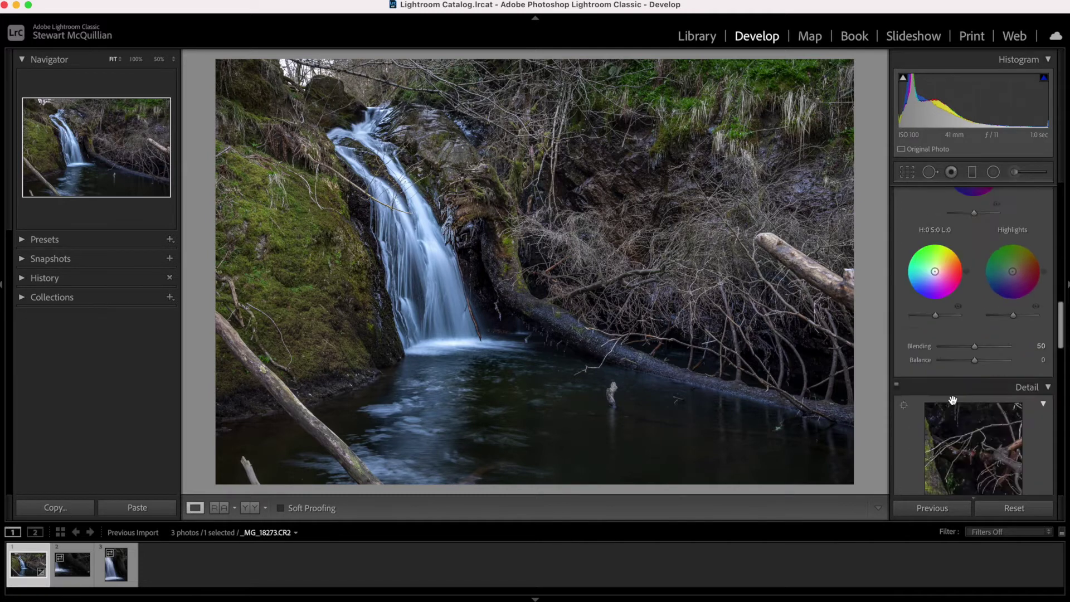
{"action": "scroll", "coordinate": [955, 402], "scroll_direction": "down", "scroll_amount": 2}
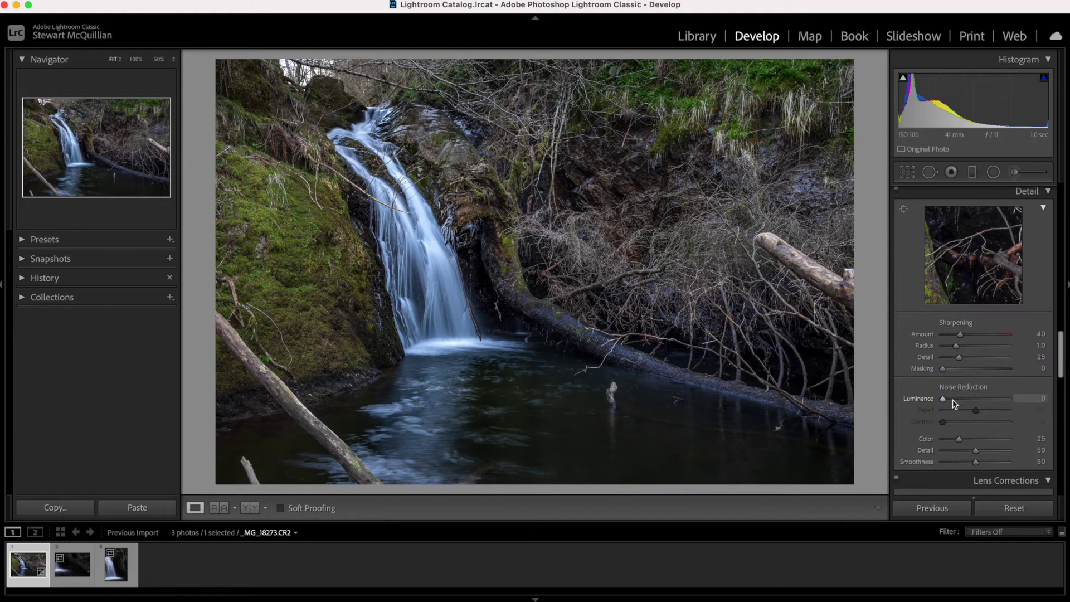
{"action": "left_click", "coordinate": [960, 368]}
{"action": "scroll", "coordinate": [943, 407], "scroll_direction": "down", "scroll_amount": 4}
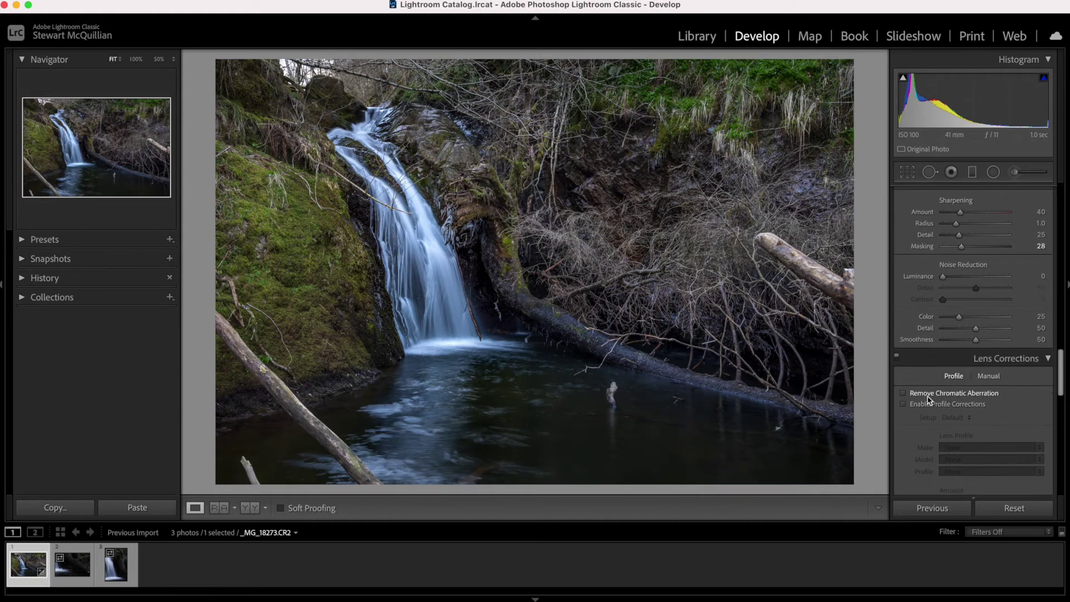
{"action": "left_click", "coordinate": [928, 396]}
{"action": "left_click", "coordinate": [904, 405]}
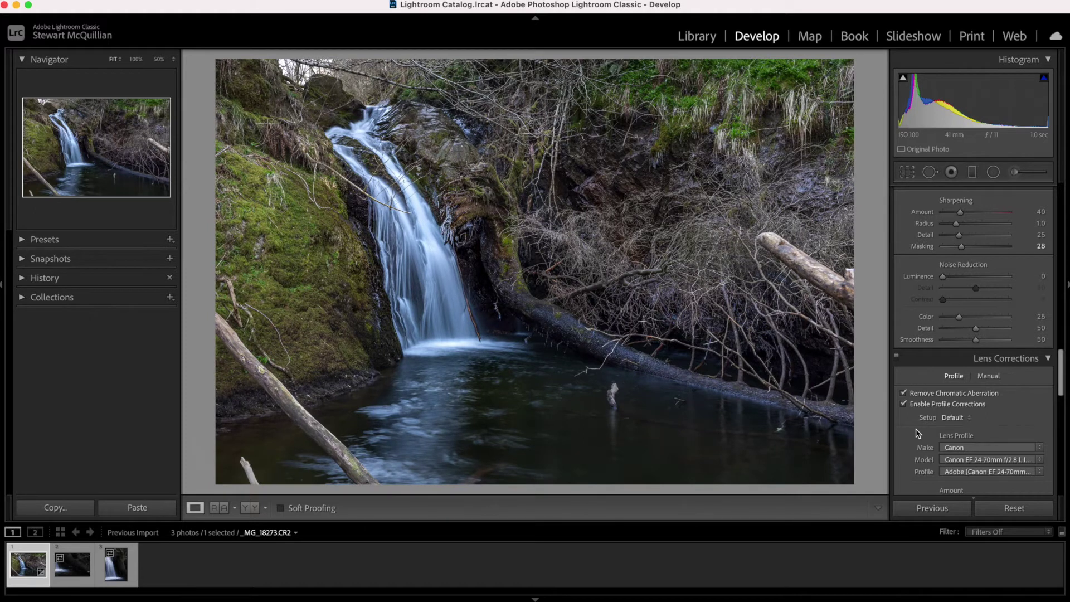
{"action": "scroll", "coordinate": [917, 433], "scroll_direction": "down", "scroll_amount": 15}
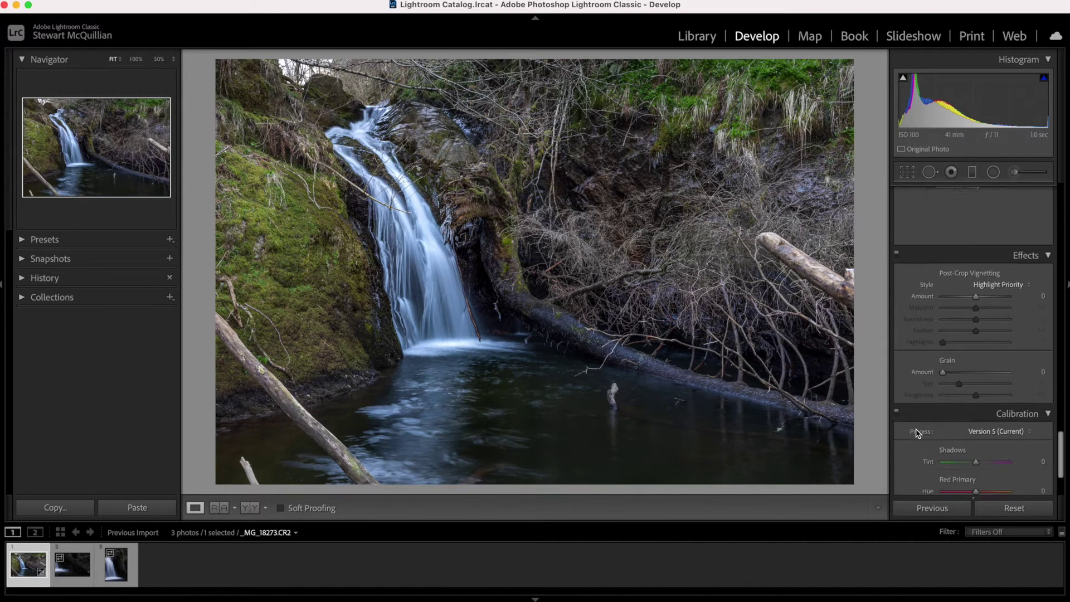
{"action": "scroll", "coordinate": [917, 433], "scroll_direction": "down", "scroll_amount": 5}
{"action": "scroll", "coordinate": [918, 434], "scroll_direction": "up", "scroll_amount": 3}
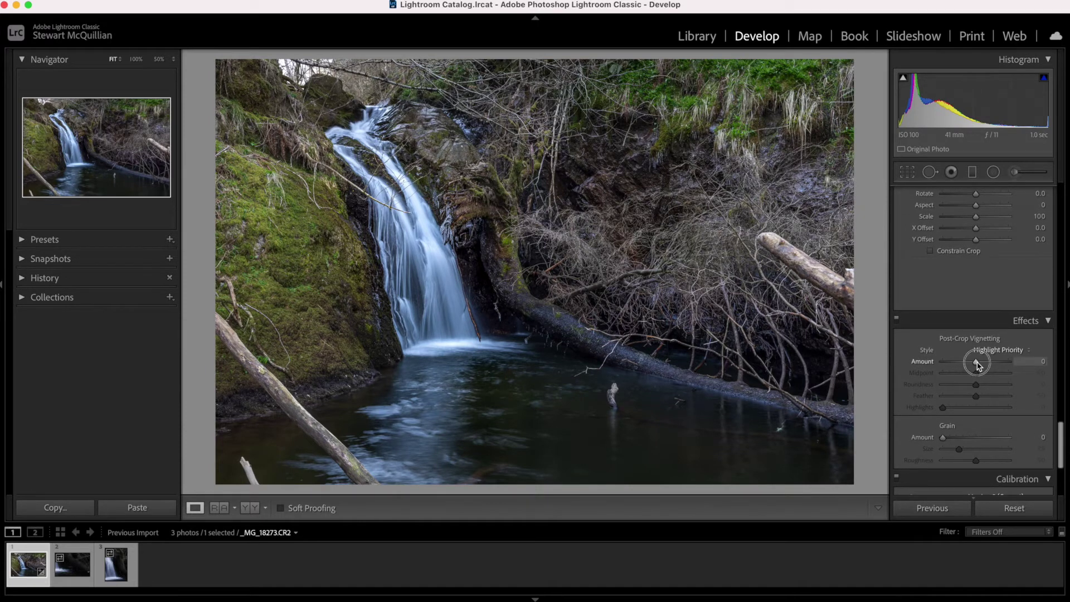
{"action": "mouse_move", "coordinate": [976, 363]}
{"action": "left_mouse_down"}
{"action": "mouse_move", "coordinate": [934, 367]}
{"action": "mouse_move", "coordinate": [991, 363]}
{"action": "mouse_move", "coordinate": [970, 364]}
{"action": "mouse_move", "coordinate": [977, 368]}
{"action": "left_mouse_up"}
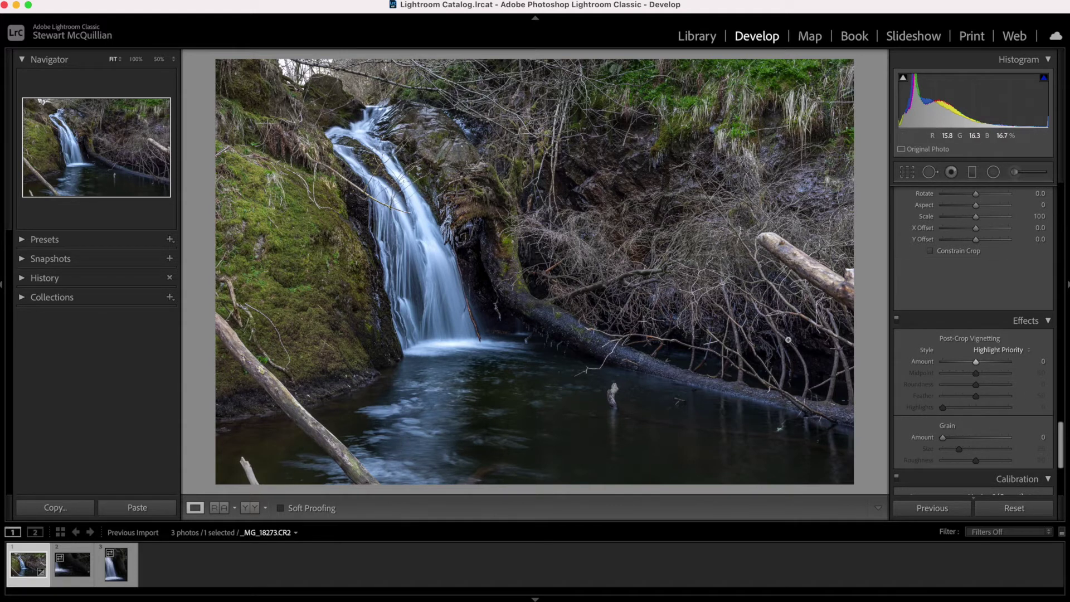
Send the waterfall photo to Adobe Photoshop 2021 through the Edit In menu
{"action": "right_click", "coordinate": [218, 5]}
{"action": "mouse_move", "coordinate": [334, 59]}
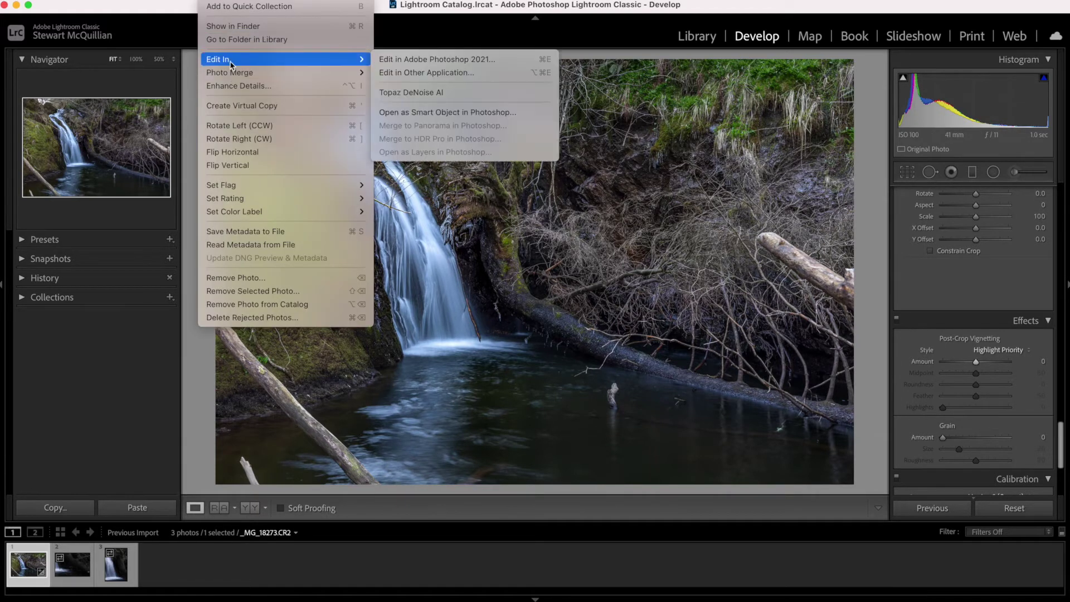
{"action": "left_click", "coordinate": [434, 59]}
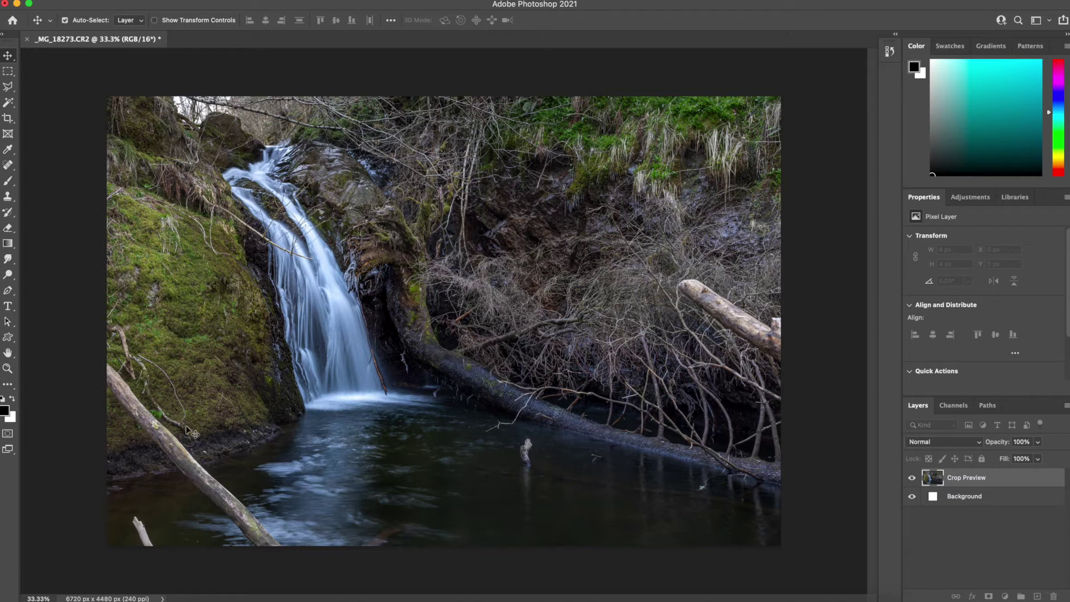
Spot-heal the small white stick, then the long fallen branch at lower left with a 150 brush
{"action": "left_click", "coordinate": [9, 166]}
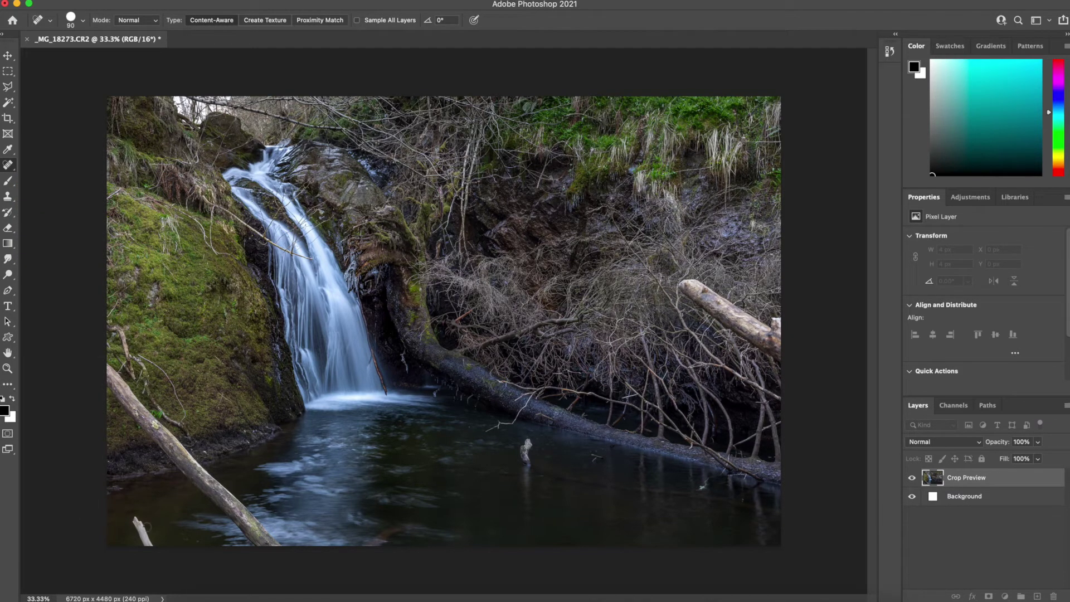
{"action": "mouse_move", "coordinate": [137, 518]}
{"action": "left_mouse_down"}
{"action": "mouse_move", "coordinate": [146, 544]}
{"action": "mouse_move", "coordinate": [136, 532]}
{"action": "left_mouse_up"}
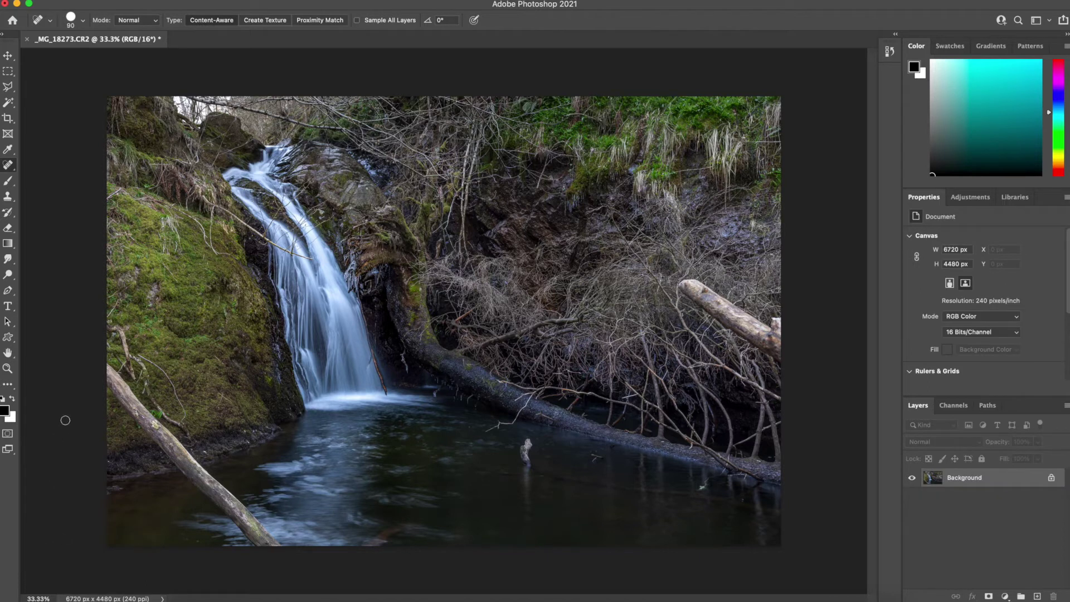
{"action": "key", "text": "bracketright"}
{"action": "key", "text": "bracketright"}
{"action": "key", "text": "bracketright"}
{"action": "mouse_move", "coordinate": [117, 379]}
{"action": "left_mouse_down"}
{"action": "mouse_move", "coordinate": [279, 546]}
{"action": "mouse_move", "coordinate": [261, 543]}
{"action": "mouse_move", "coordinate": [105, 387]}
{"action": "left_mouse_up"}
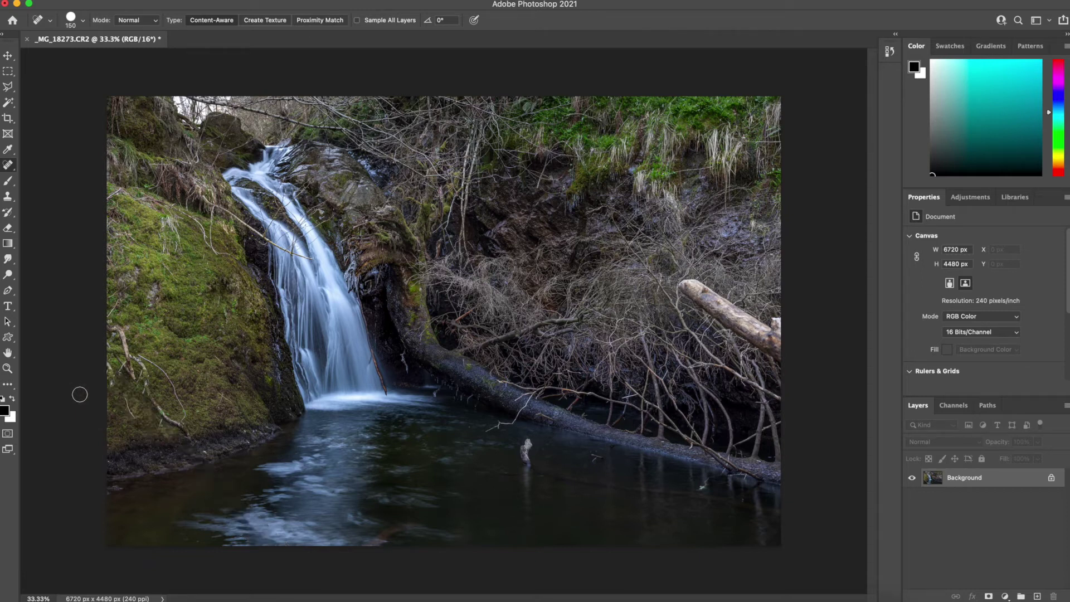
With a 90 brush, heal the thin sticks along the moss edge and the twig in the pool
{"action": "left_click_drag", "start_coordinate": [105, 367], "coordinate": [106, 390]}
{"action": "key", "text": "bracketleft"}
{"action": "key", "text": "bracketleft"}
{"action": "key", "text": "bracketleft"}
{"action": "mouse_move", "coordinate": [125, 398]}
{"action": "left_mouse_down"}
{"action": "mouse_move", "coordinate": [135, 422]}
{"action": "mouse_move", "coordinate": [184, 413]}
{"action": "mouse_move", "coordinate": [136, 354]}
{"action": "left_mouse_up"}
{"action": "mouse_move", "coordinate": [190, 433]}
{"action": "left_mouse_down"}
{"action": "mouse_move", "coordinate": [148, 384]}
{"action": "mouse_move", "coordinate": [142, 394]}
{"action": "mouse_move", "coordinate": [131, 356]}
{"action": "mouse_move", "coordinate": [133, 379]}
{"action": "mouse_move", "coordinate": [130, 360]}
{"action": "mouse_move", "coordinate": [121, 371]}
{"action": "mouse_move", "coordinate": [127, 344]}
{"action": "mouse_move", "coordinate": [96, 329]}
{"action": "left_mouse_up"}
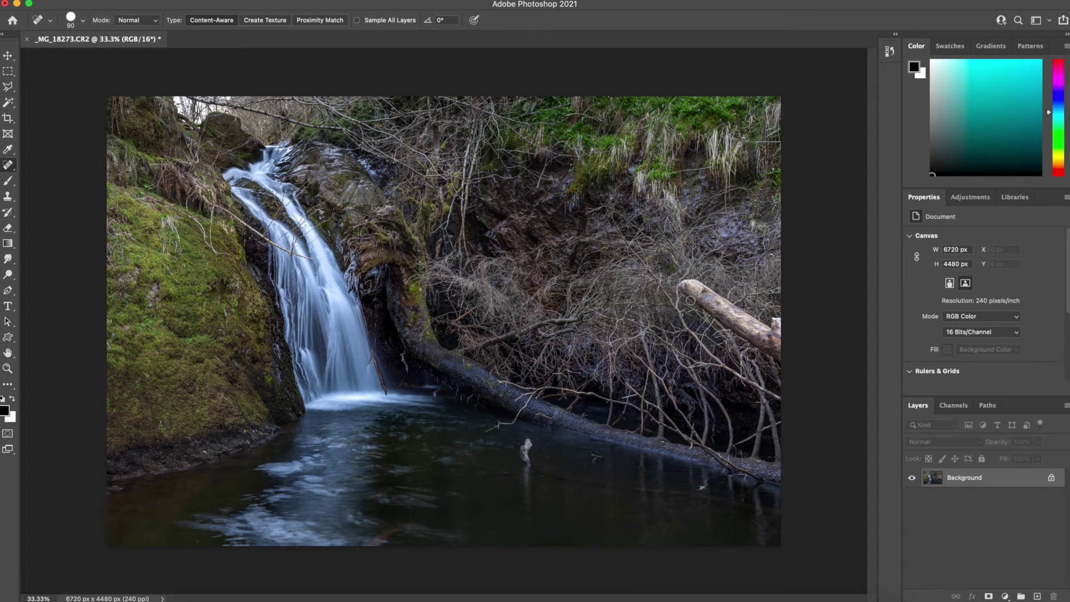
{"action": "left_click", "coordinate": [701, 489]}
{"action": "left_click", "coordinate": [8, 57]}
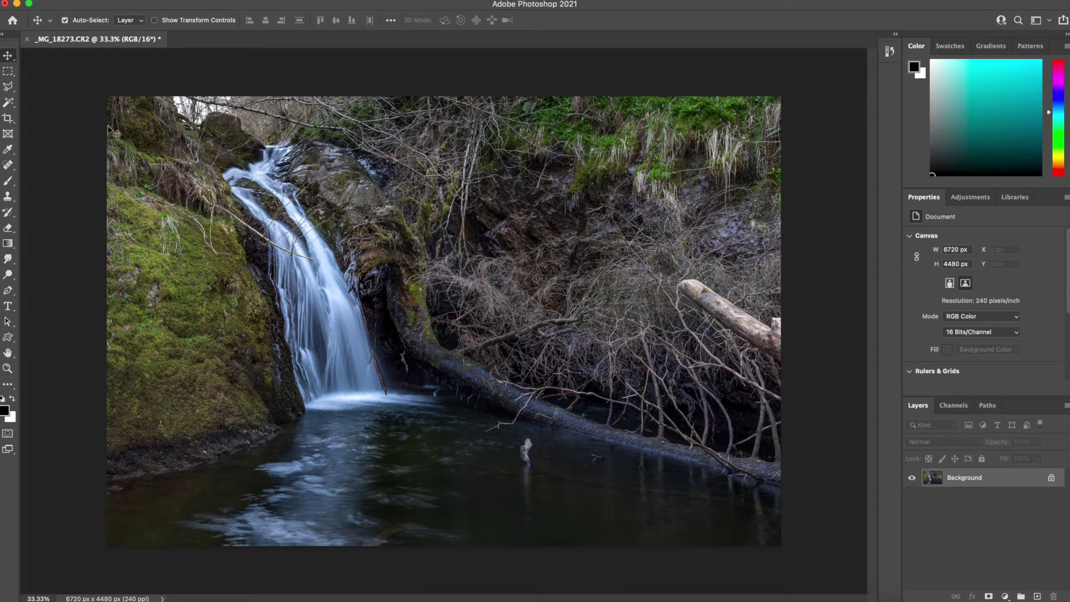
Crop to a 7:5 landscape frame around the waterfall, leaving 5457 × 3898 px
{"action": "left_click", "coordinate": [9, 121]}
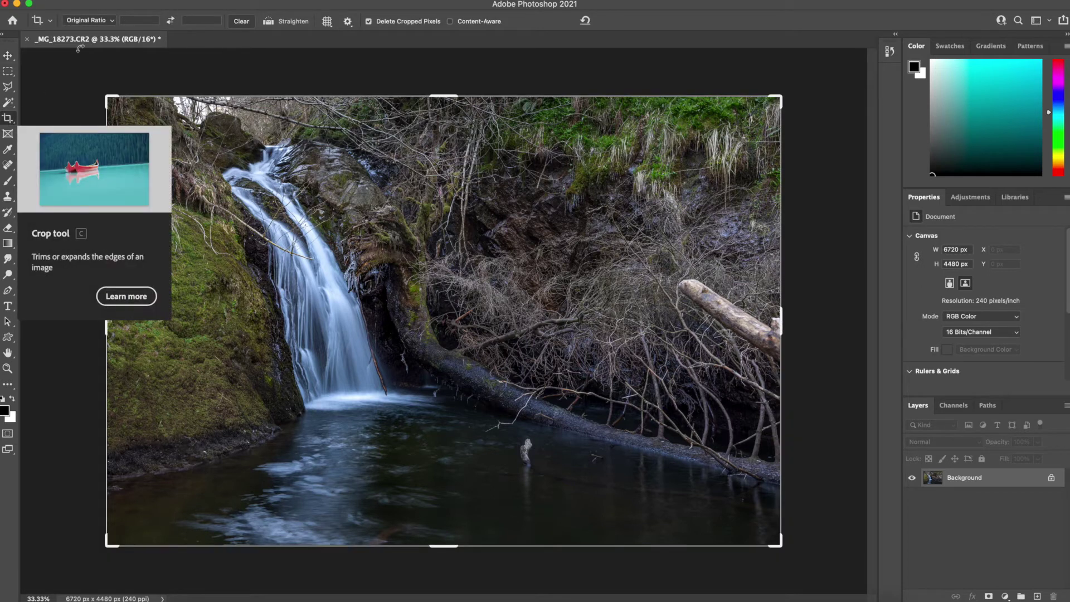
{"action": "left_click", "coordinate": [111, 20]}
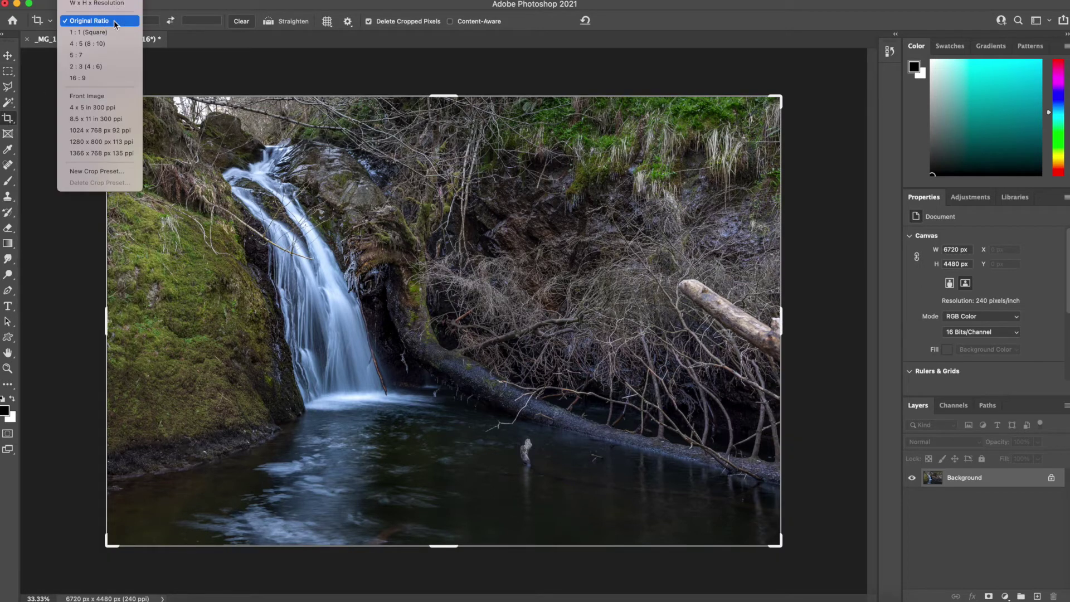
{"action": "left_click", "coordinate": [107, 55]}
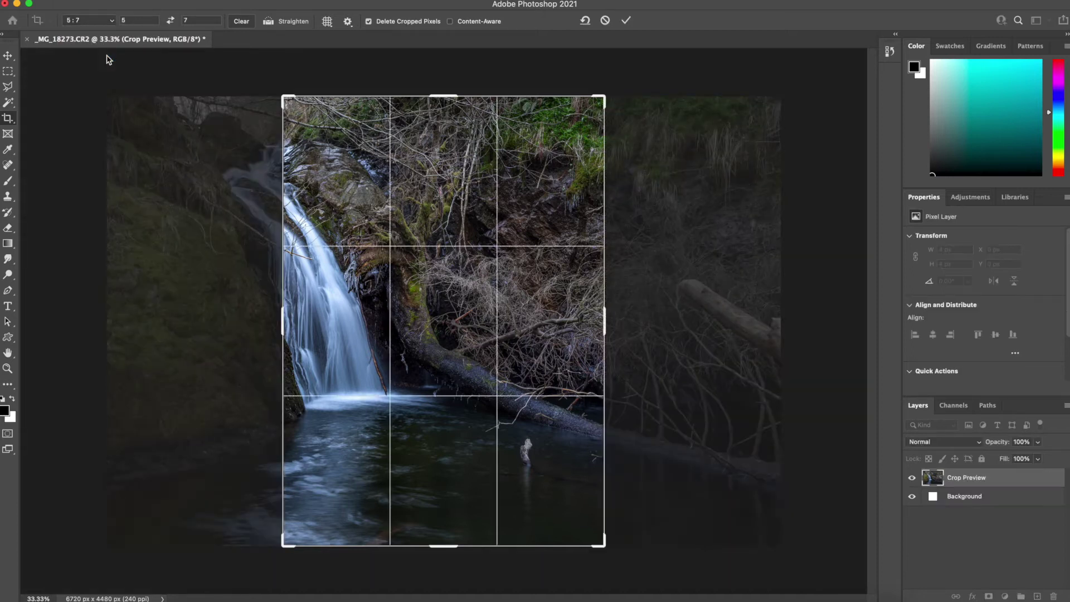
{"action": "left_click", "coordinate": [171, 21]}
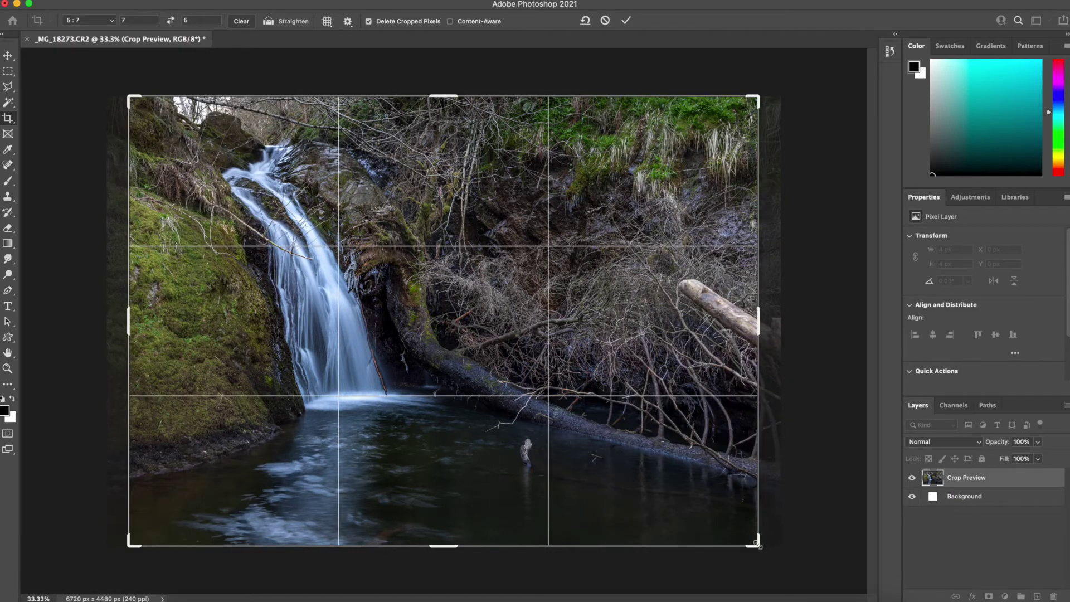
{"action": "left_click_drag", "start_coordinate": [759, 545], "coordinate": [708, 509]}
{"action": "left_click_drag", "start_coordinate": [663, 442], "coordinate": [665, 428]}
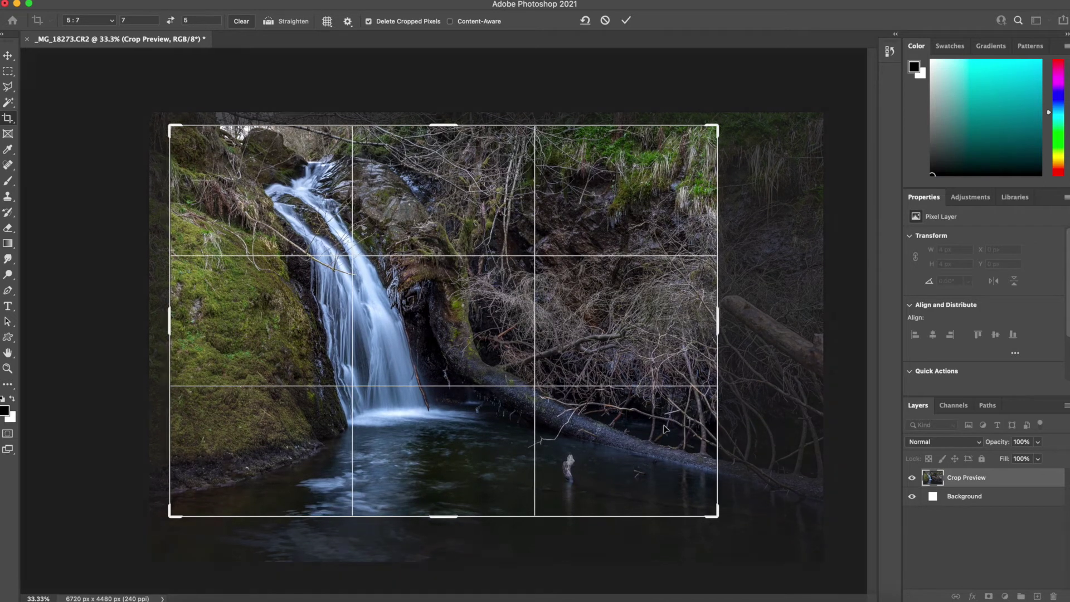
{"action": "key", "text": "Return"}
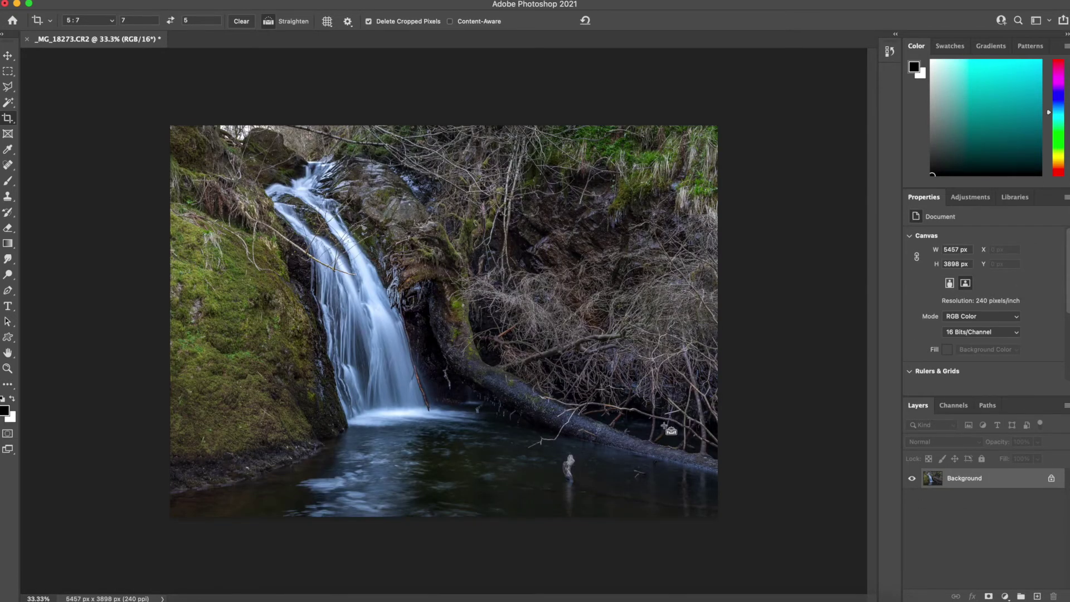
{"action": "key", "text": "ctrl+plus"}
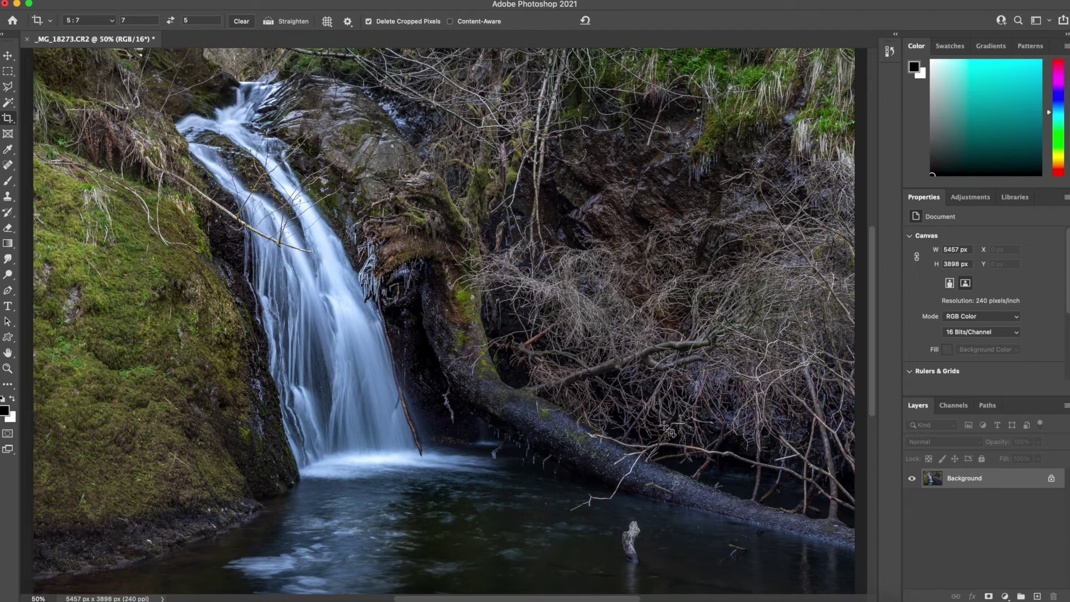
{"action": "key", "text": "ctrl+minus"}
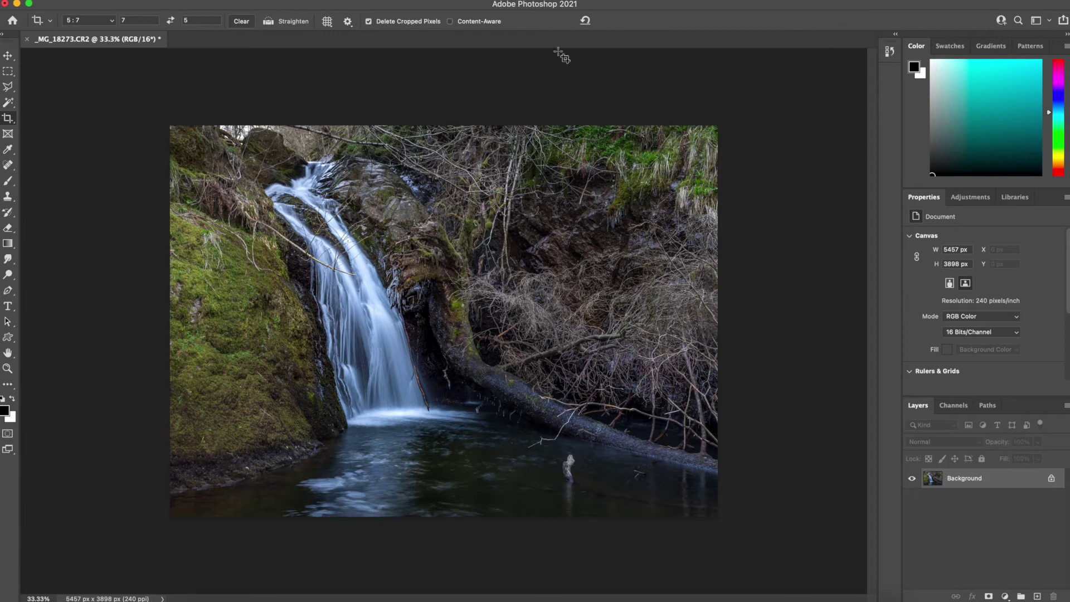
Switch to the Move tool, then open the File > Export options and close them without exporting
{"action": "left_click", "coordinate": [9, 56]}
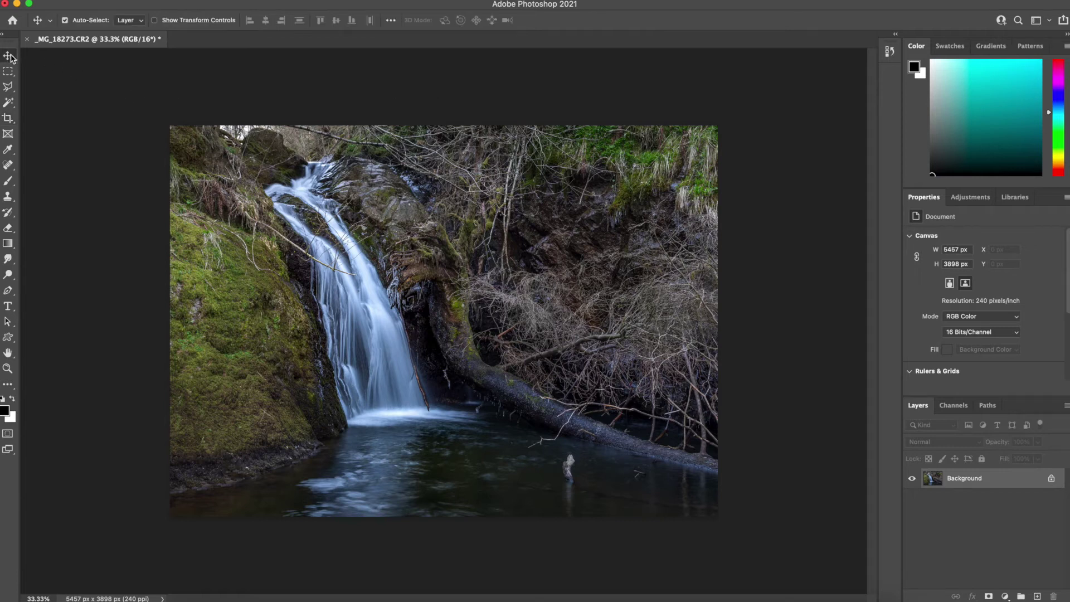
{"action": "left_click", "coordinate": [94, 2]}
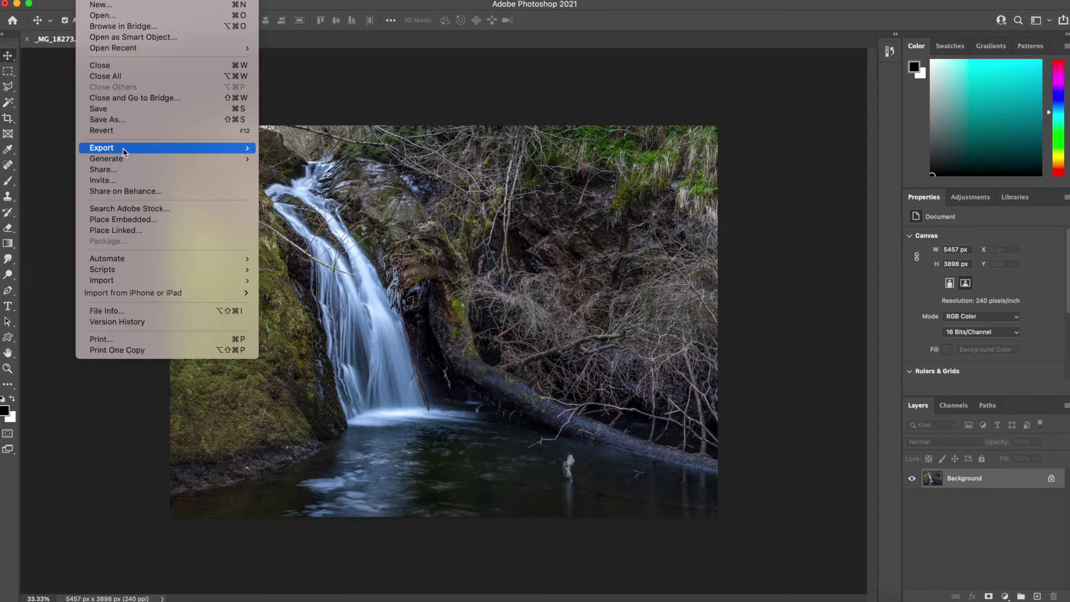
{"action": "mouse_move", "coordinate": [124, 148]}
{"action": "left_click", "coordinate": [294, 67]}
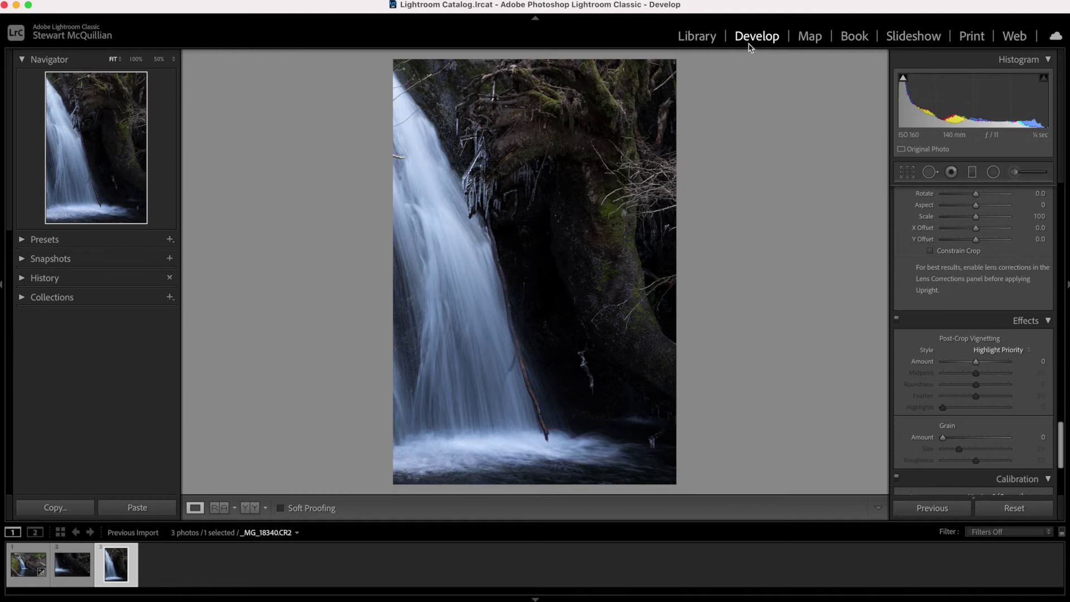
Apply Auto tone to the dark waterfall photo, then set Contrast to +16
{"action": "scroll", "coordinate": [975, 251], "scroll_direction": "up", "scroll_amount": 15}
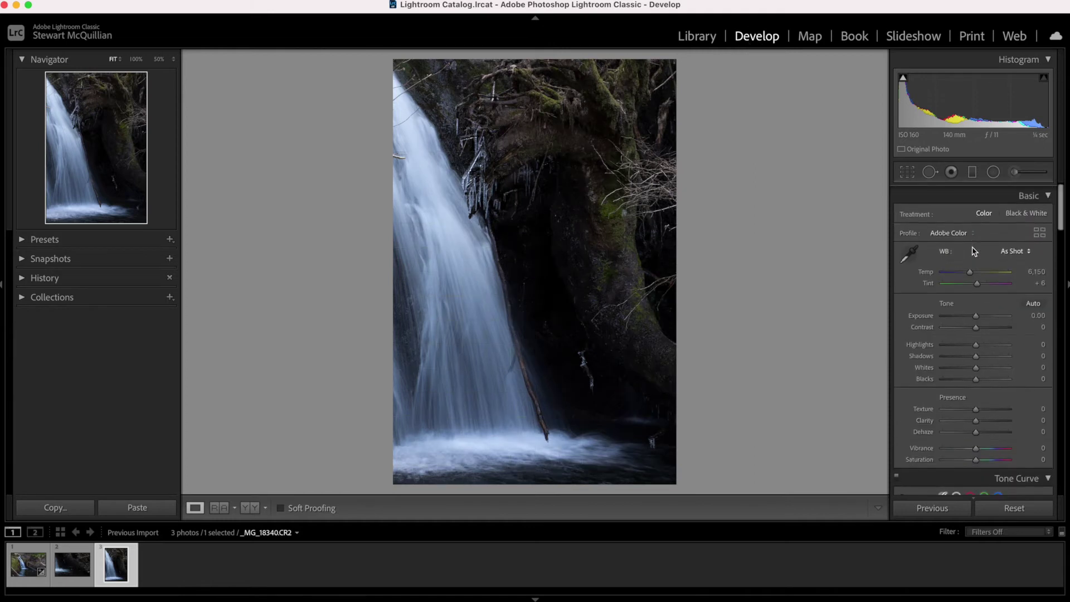
{"action": "left_click", "coordinate": [1032, 303]}
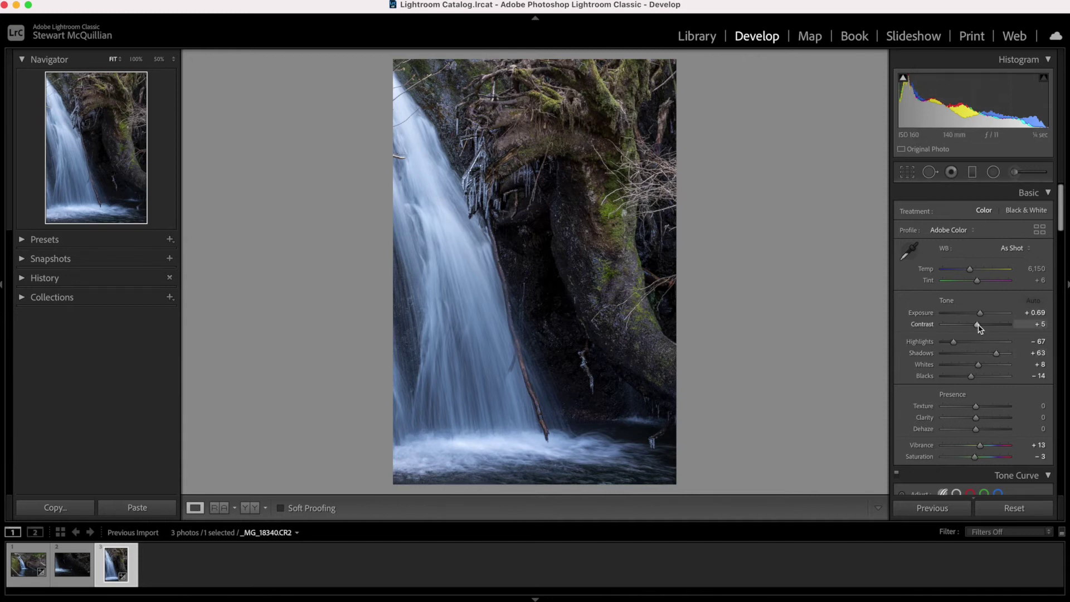
{"action": "left_click_drag", "start_coordinate": [980, 329], "coordinate": [982, 329]}
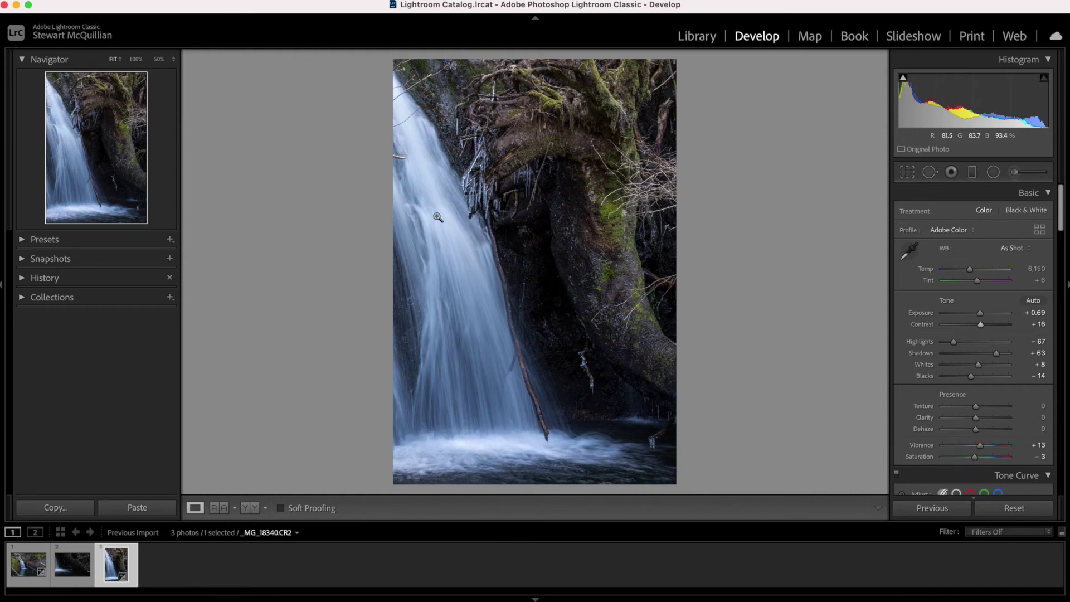
Draw a Radial Filter ellipse over the upper falls, tilted along the falling water
{"action": "left_click", "coordinate": [993, 171]}
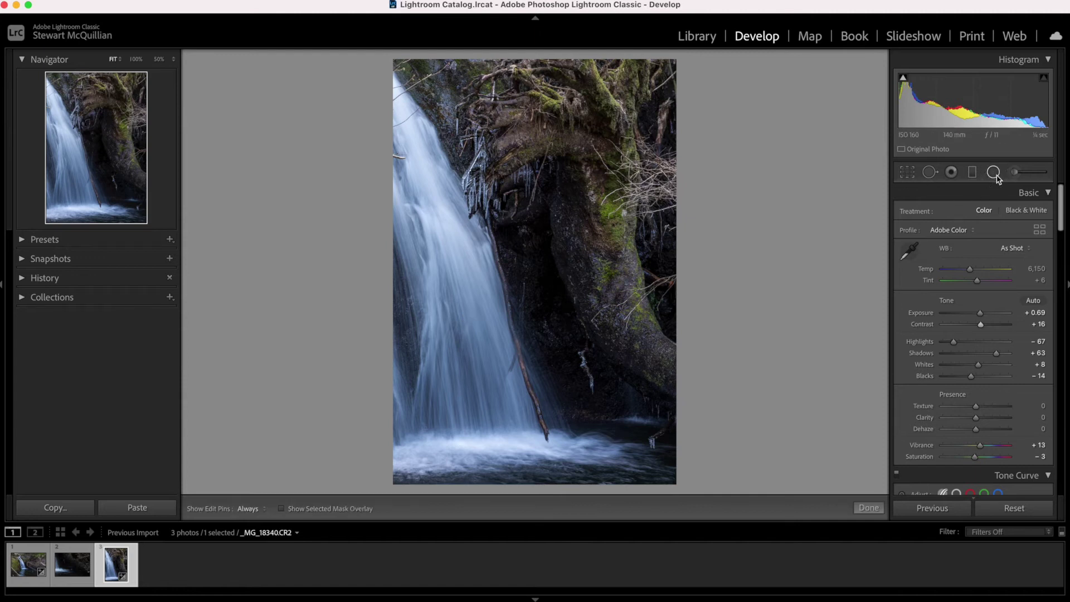
{"action": "left_click_drag", "start_coordinate": [398, 136], "coordinate": [480, 424]}
{"action": "left_click_drag", "start_coordinate": [471, 346], "coordinate": [557, 307]}
{"action": "left_click_drag", "start_coordinate": [462, 239], "coordinate": [489, 370]}
{"action": "left_click_drag", "start_coordinate": [341, 310], "coordinate": [320, 315]}
{"action": "left_click_drag", "start_coordinate": [502, 241], "coordinate": [488, 249]}
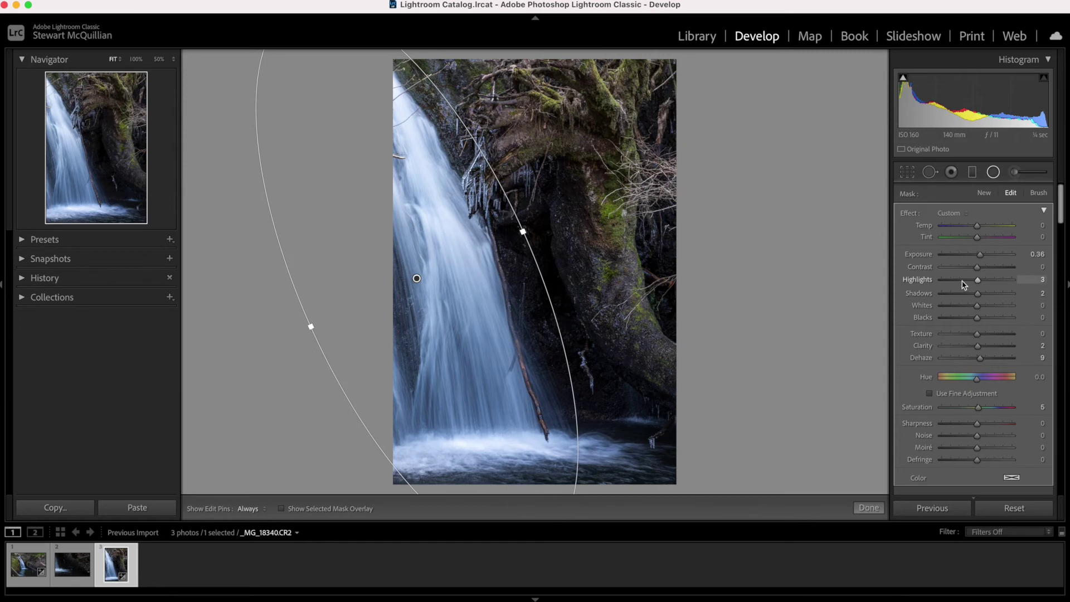
Inside the ellipse set Highlights −21, Blacks −16, Exposure +0.21 and Contrast +15
{"action": "left_click_drag", "start_coordinate": [976, 279], "coordinate": [962, 281]}
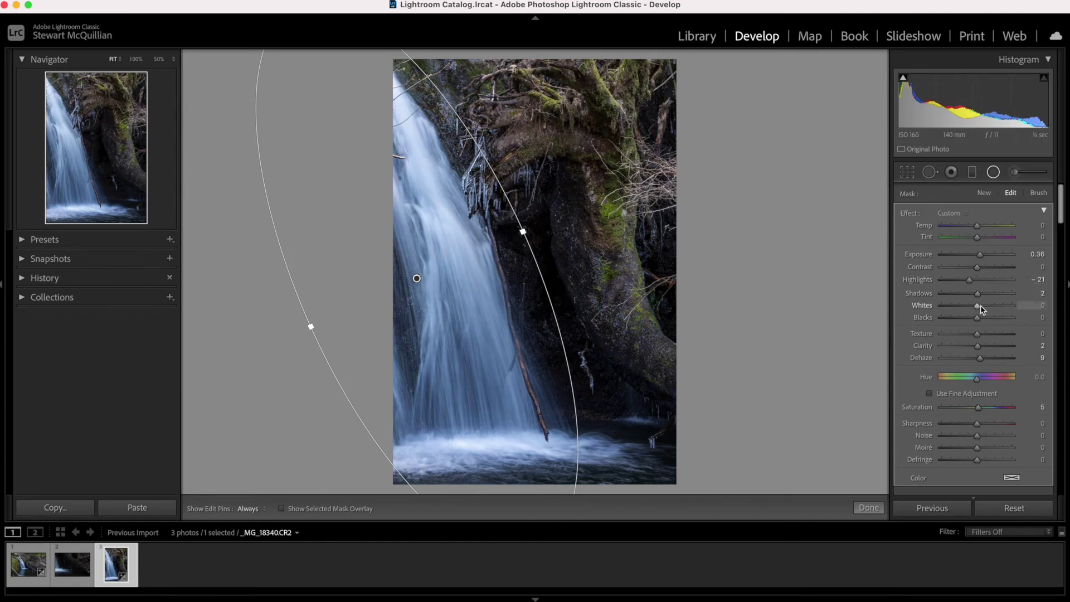
{"action": "left_click_drag", "start_coordinate": [980, 307], "coordinate": [991, 304]}
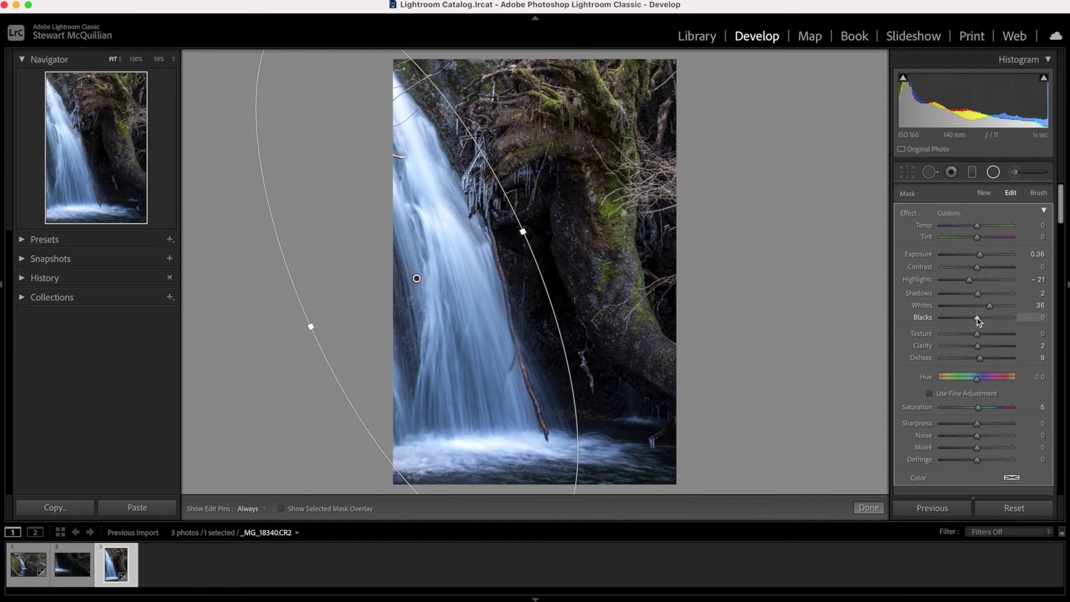
{"action": "left_click", "coordinate": [955, 318]}
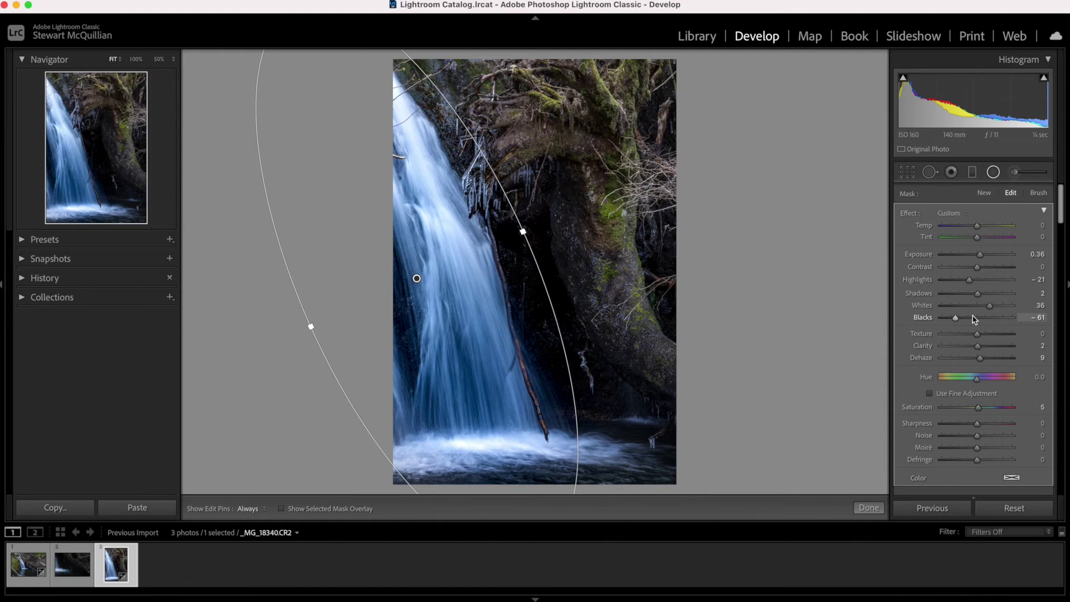
{"action": "left_click_drag", "start_coordinate": [952, 319], "coordinate": [972, 320]}
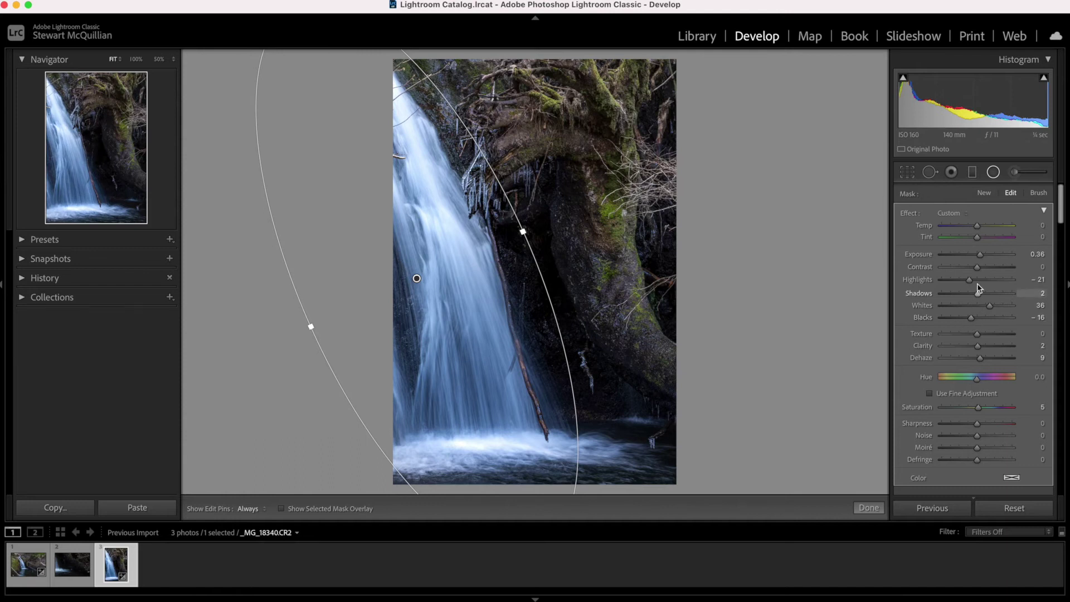
{"action": "left_click_drag", "start_coordinate": [982, 258], "coordinate": [980, 258]}
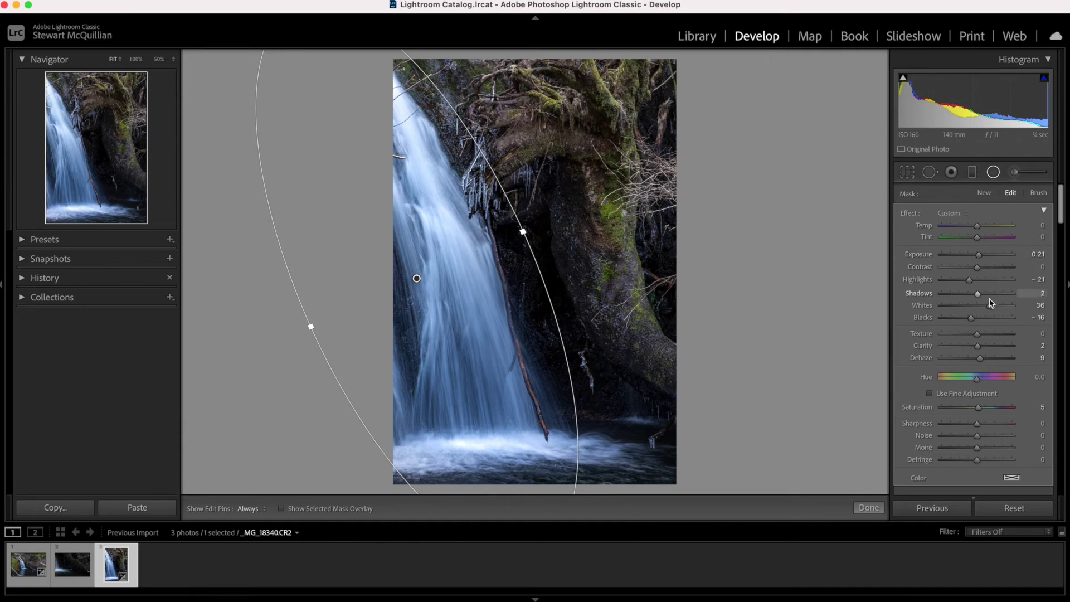
{"action": "left_click_drag", "start_coordinate": [978, 268], "coordinate": [990, 308]}
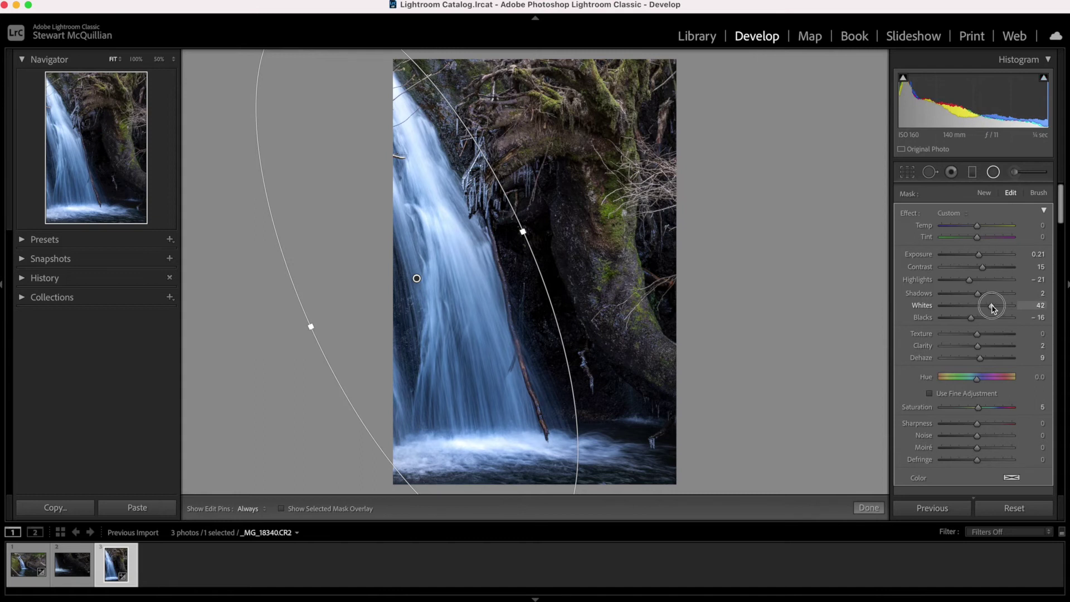
Settle Whites at 42 and Clarity at 7, warm Temp to +17, and finish the filter
{"action": "left_click_drag", "start_coordinate": [992, 308], "coordinate": [982, 349]}
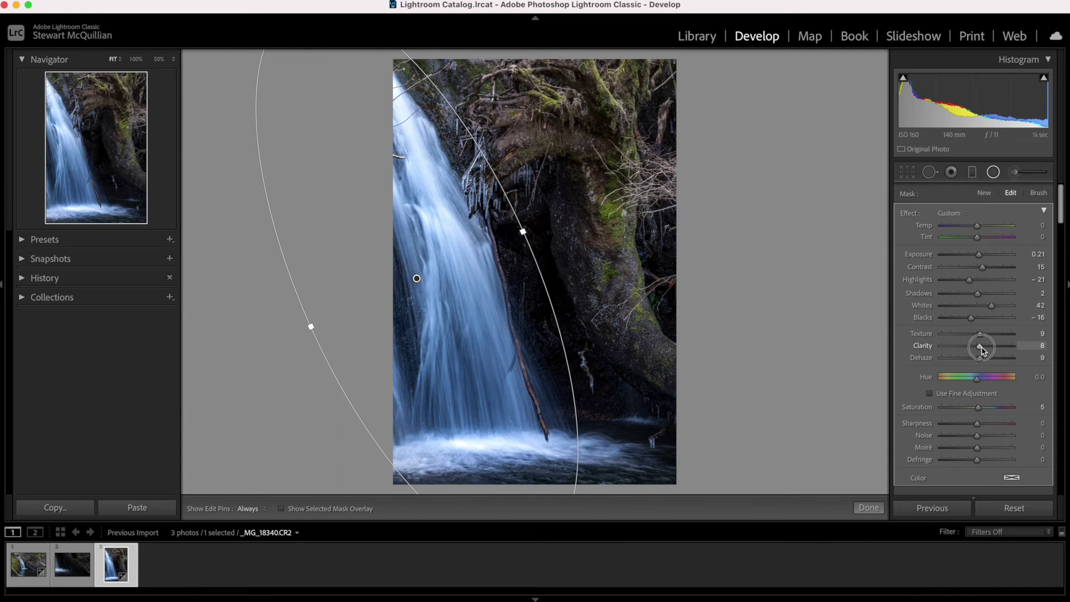
{"action": "left_click_drag", "start_coordinate": [982, 350], "coordinate": [979, 349]}
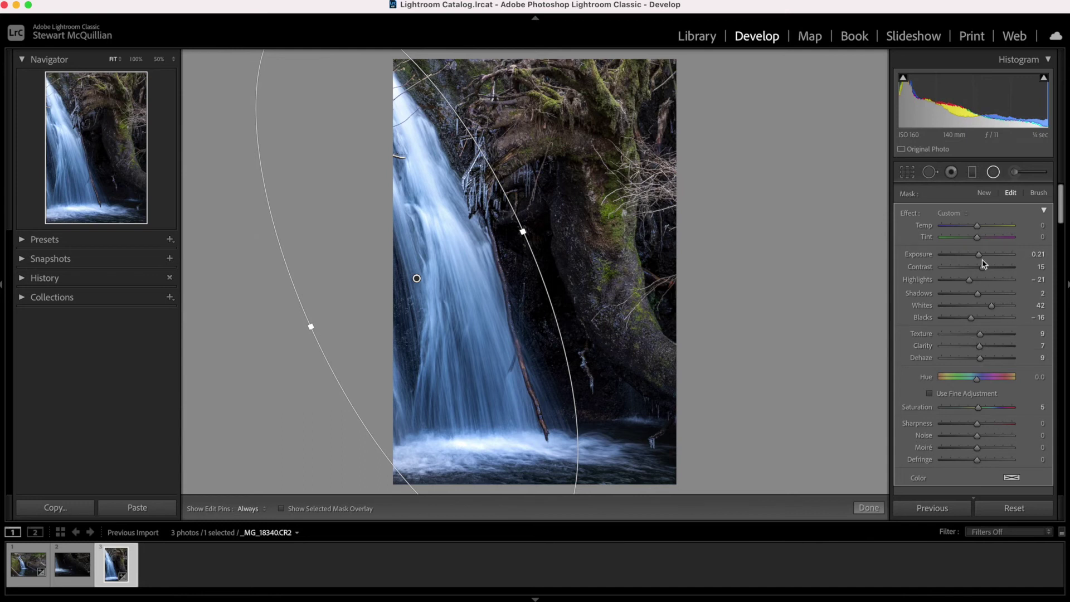
{"action": "left_click_drag", "start_coordinate": [976, 226], "coordinate": [981, 229]}
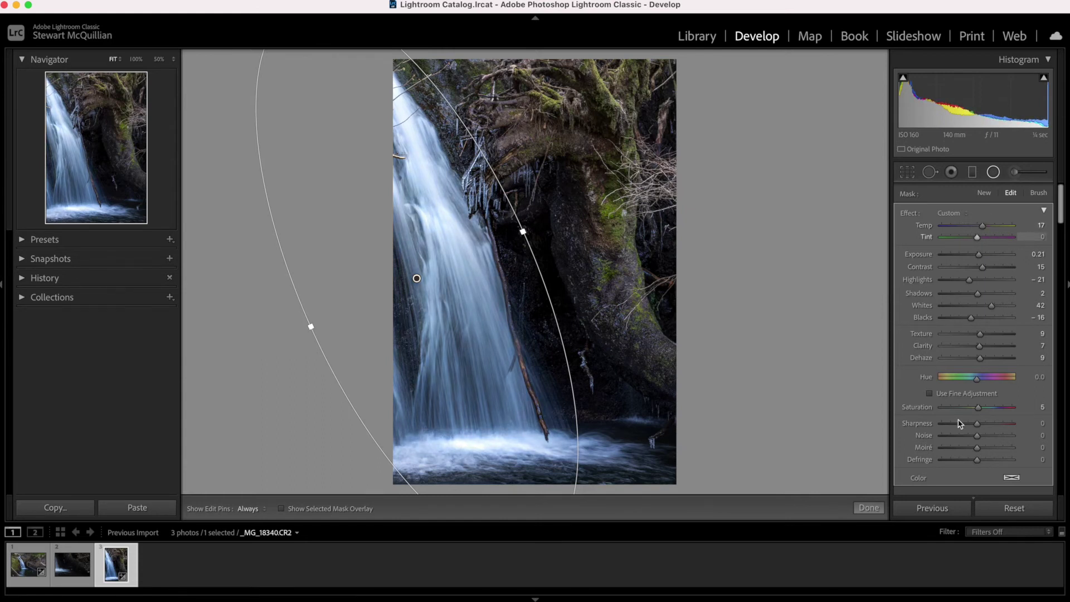
{"action": "left_click", "coordinate": [869, 507]}
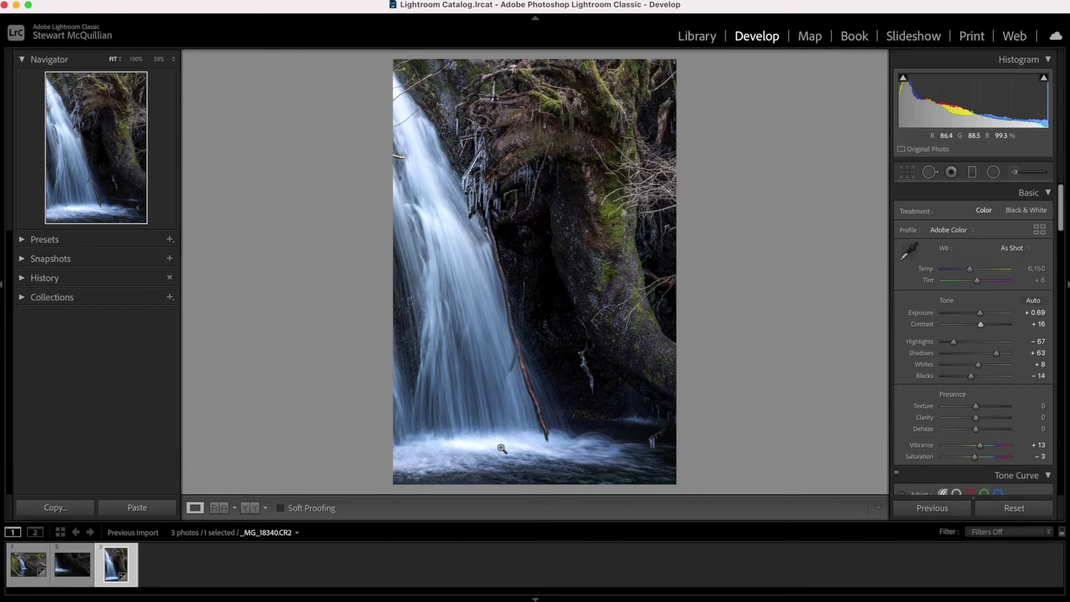
{"action": "left_click", "coordinate": [993, 172]}
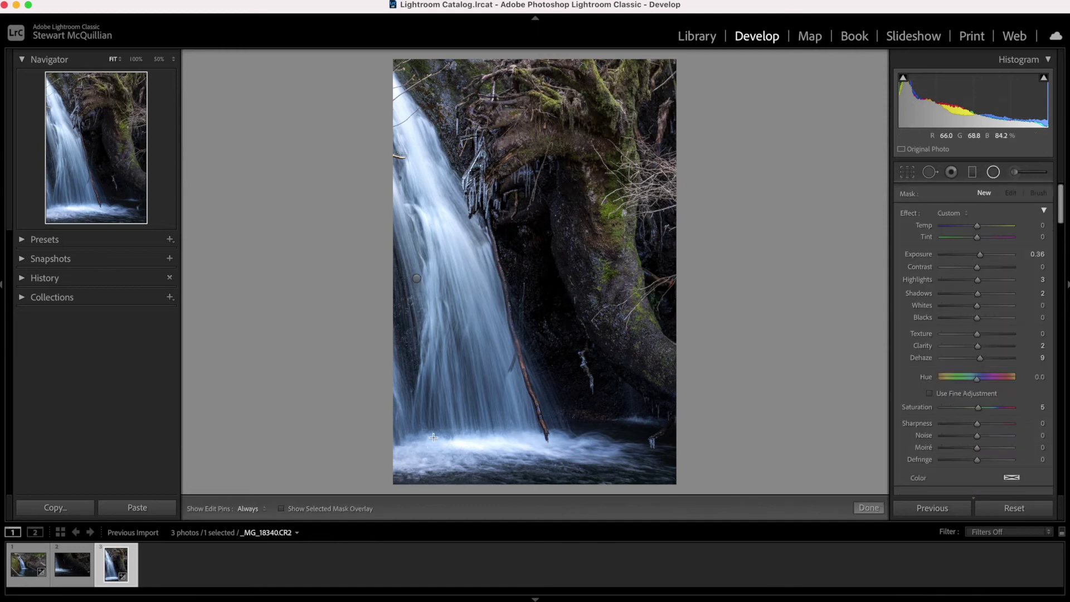
{"action": "left_click_drag", "start_coordinate": [502, 449], "coordinate": [544, 453]}
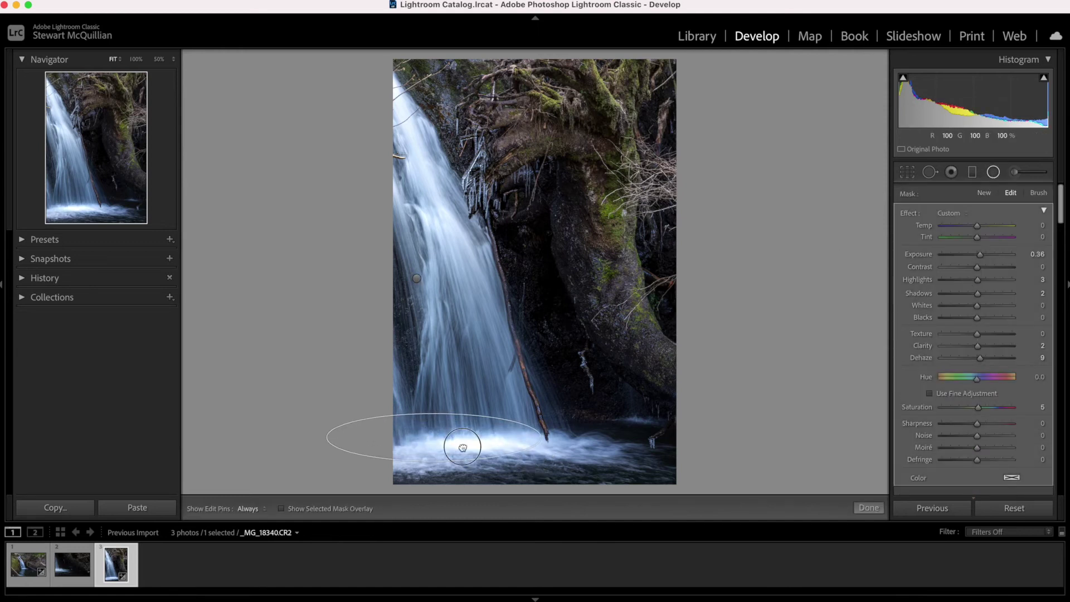
{"action": "left_click_drag", "start_coordinate": [461, 444], "coordinate": [503, 453]}
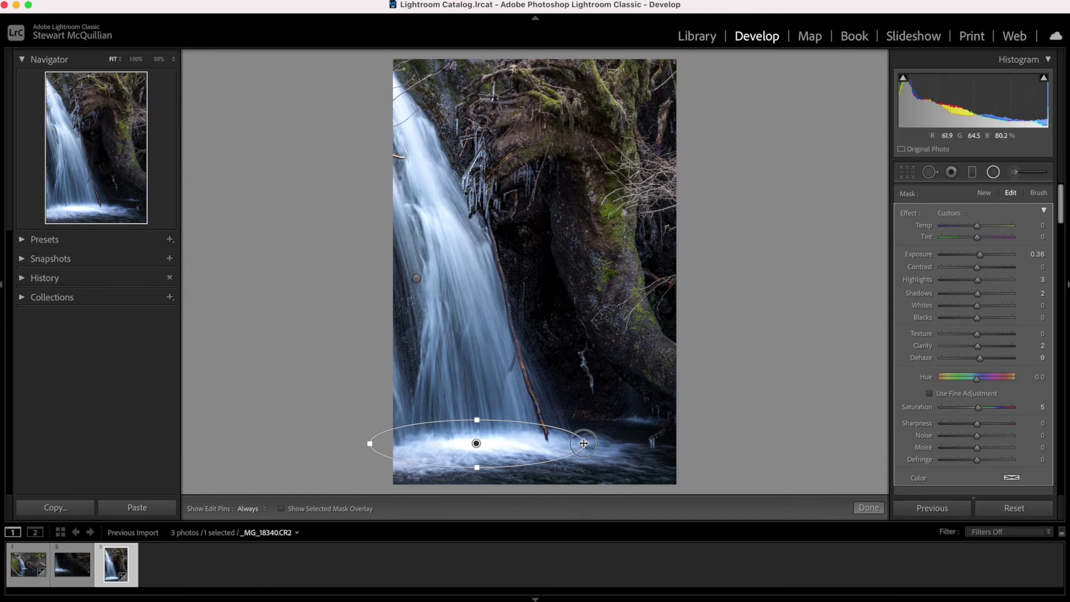
{"action": "left_click_drag", "start_coordinate": [584, 443], "coordinate": [559, 443]}
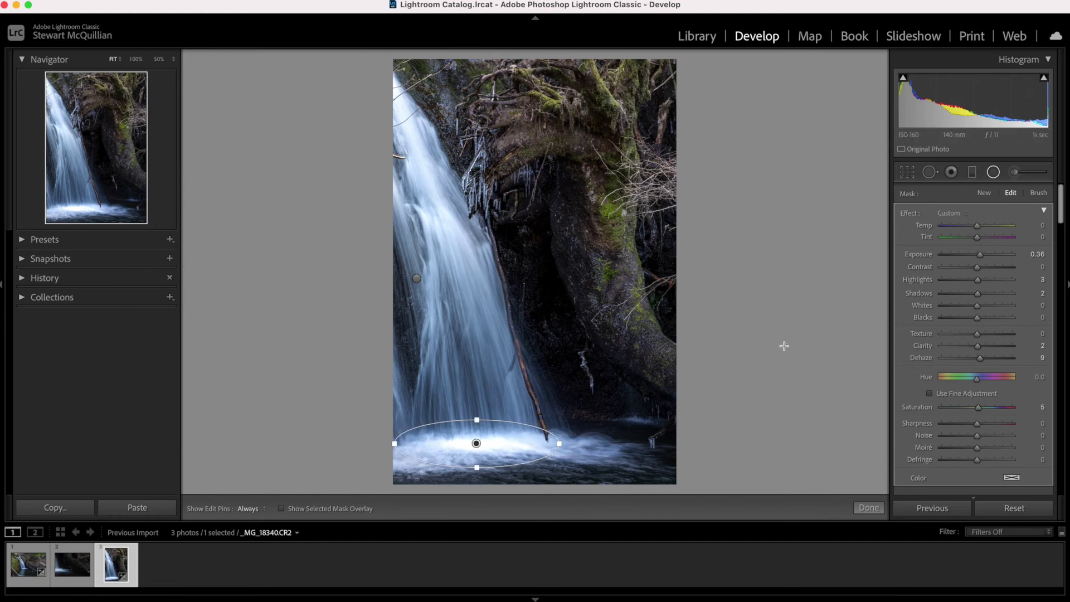
{"action": "left_click", "coordinate": [971, 254]}
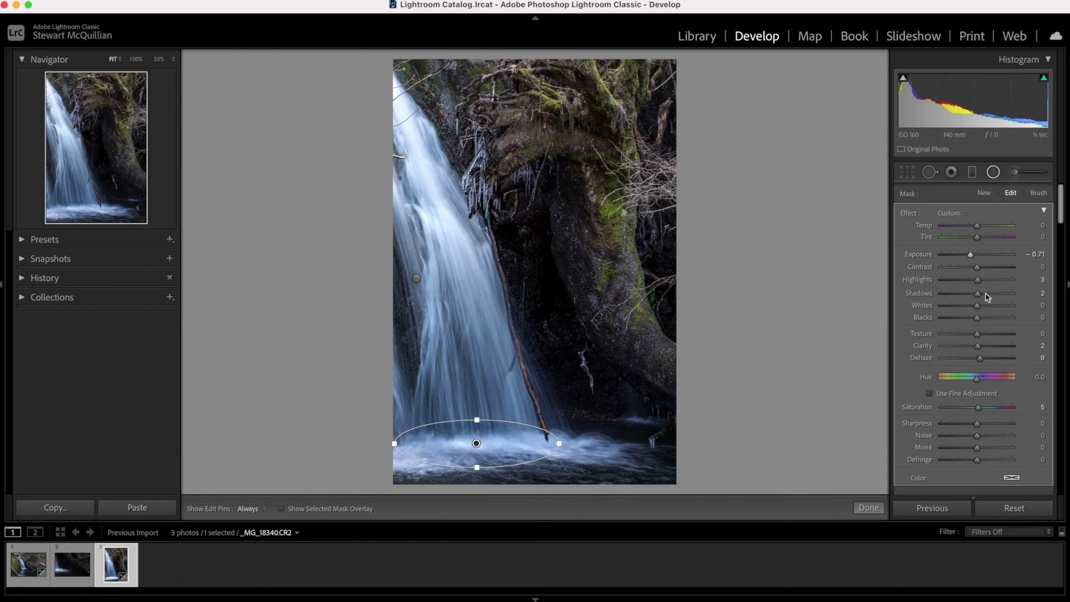
{"action": "left_click", "coordinate": [961, 280]}
{"action": "left_click_drag", "start_coordinate": [966, 284], "coordinate": [982, 309]}
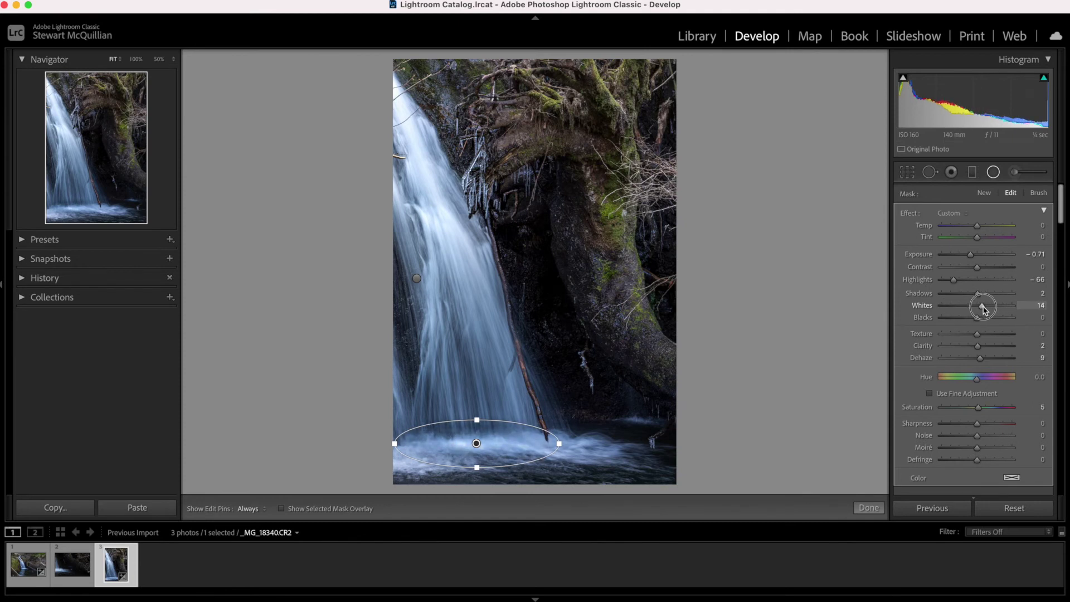
{"action": "left_click", "coordinate": [965, 280]}
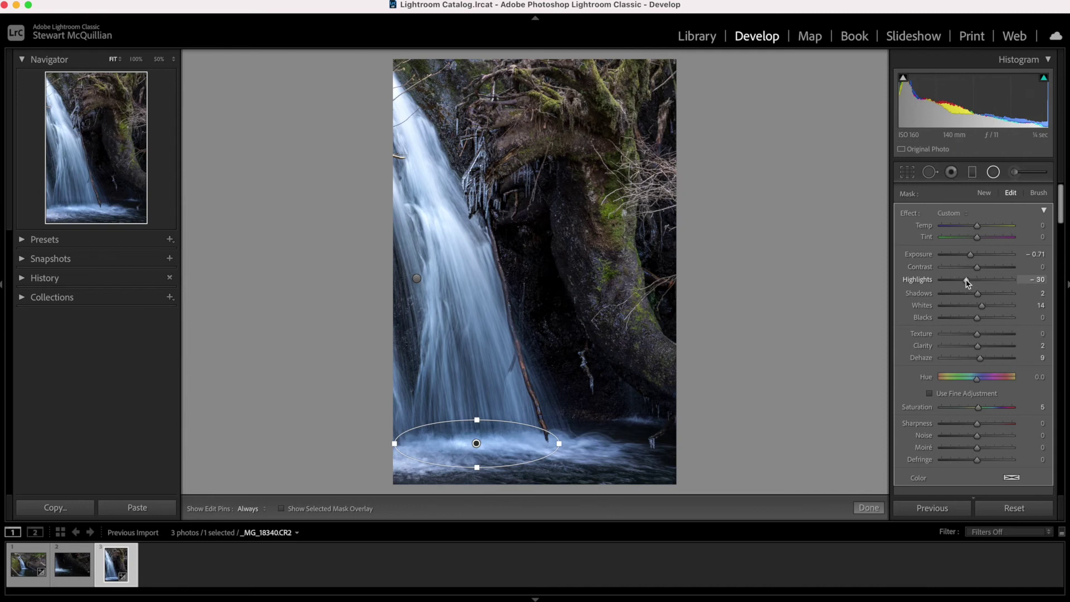
{"action": "left_click", "coordinate": [970, 256]}
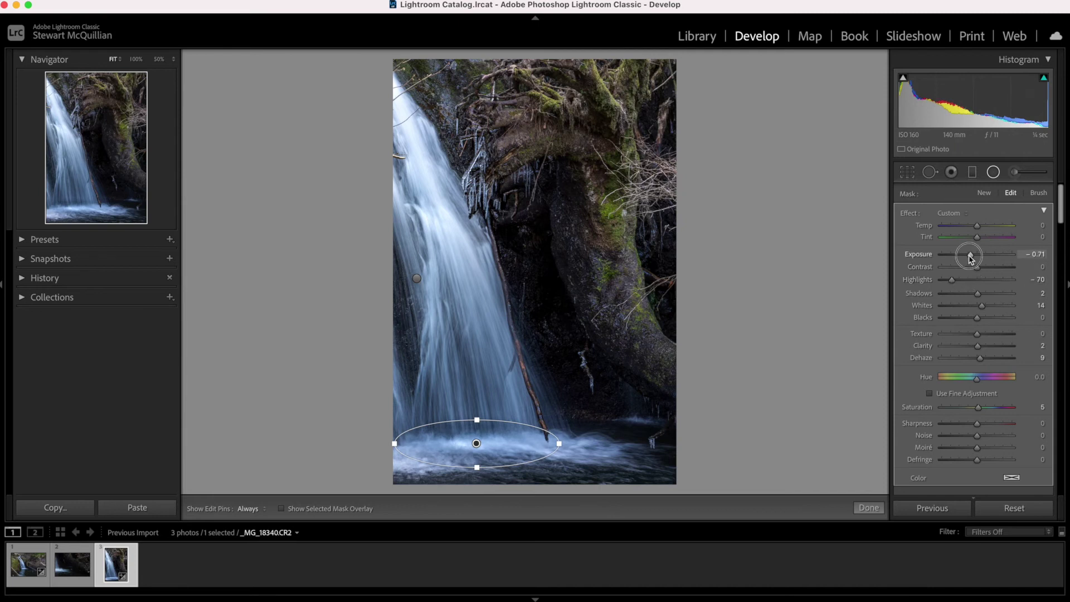
{"action": "left_click_drag", "start_coordinate": [970, 257], "coordinate": [974, 257]}
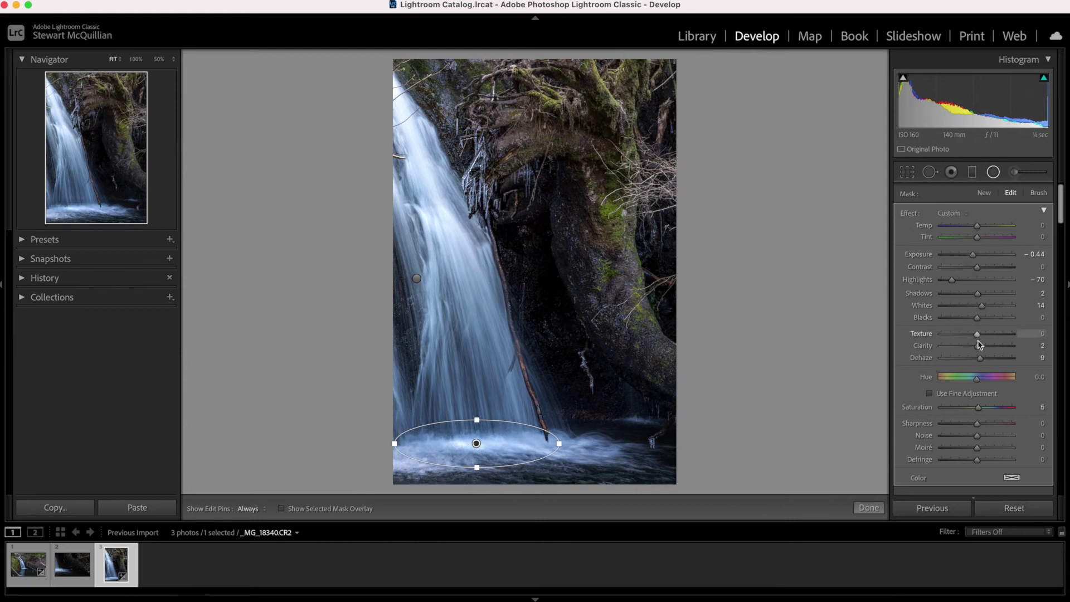
{"action": "left_click", "coordinate": [980, 358]}
{"action": "mouse_move", "coordinate": [980, 361]}
{"action": "left_mouse_down"}
{"action": "mouse_move", "coordinate": [960, 360]}
{"action": "mouse_move", "coordinate": [1009, 360]}
{"action": "mouse_move", "coordinate": [976, 361]}
{"action": "left_mouse_up"}
{"action": "left_click", "coordinate": [872, 509]}
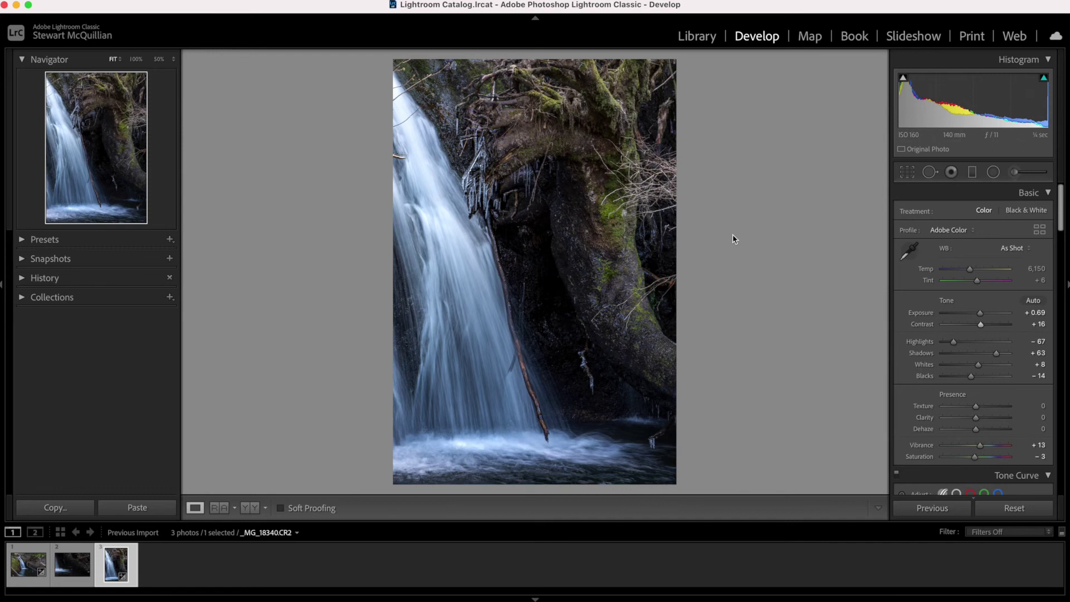
Brush a mask over the tree arch and trunk with Exposure +0.36 and Saturation 10
{"action": "left_click", "coordinate": [1015, 174]}
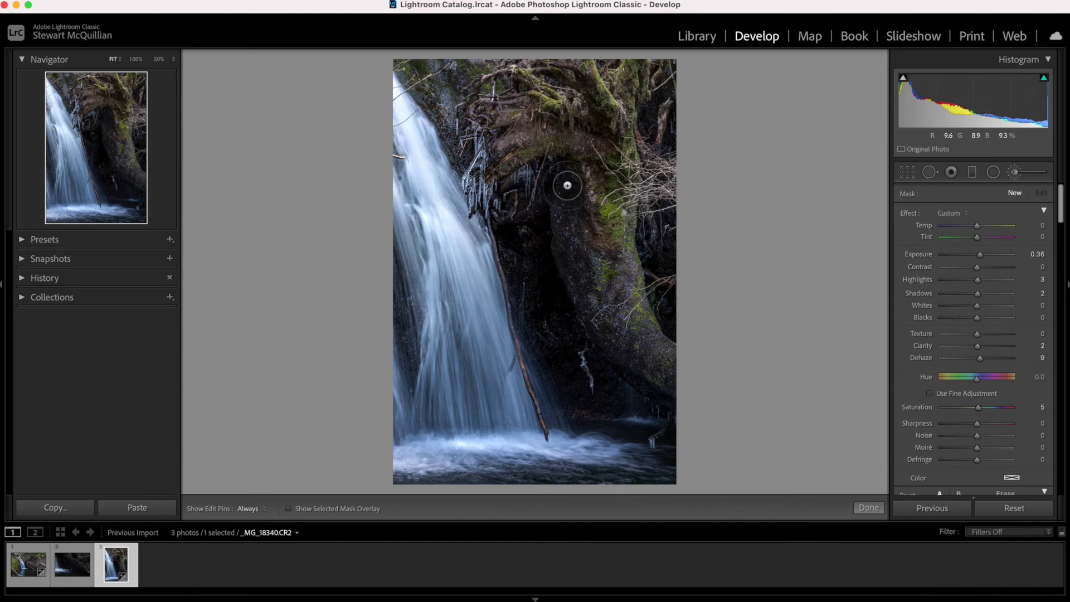
{"action": "key", "text": "h"}
{"action": "scroll", "coordinate": [556, 181], "scroll_direction": "up", "scroll_amount": 5}
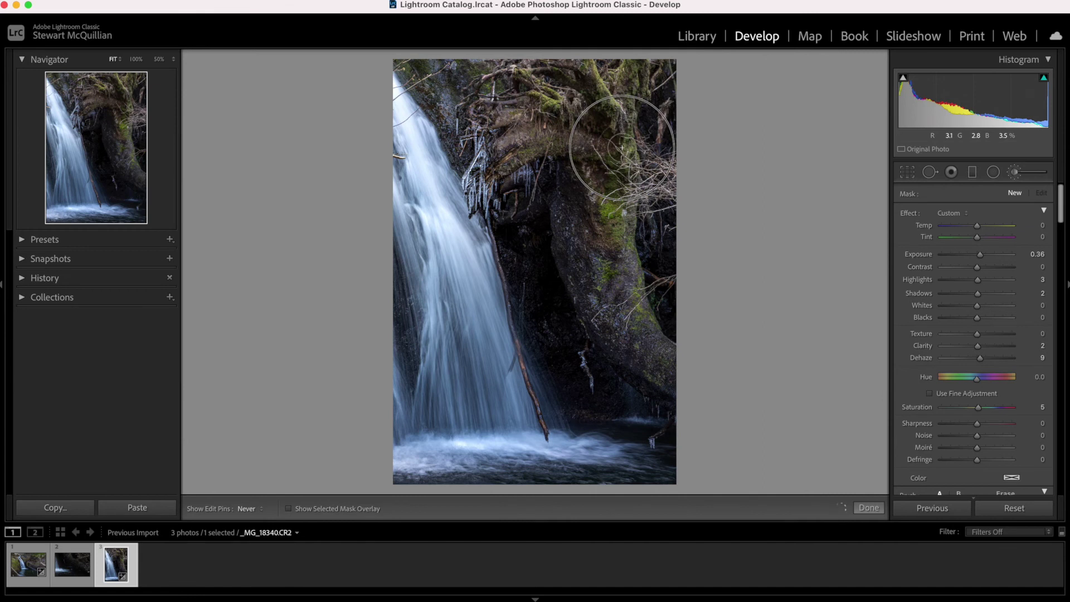
{"action": "scroll", "coordinate": [592, 87], "scroll_direction": "down", "scroll_amount": 5}
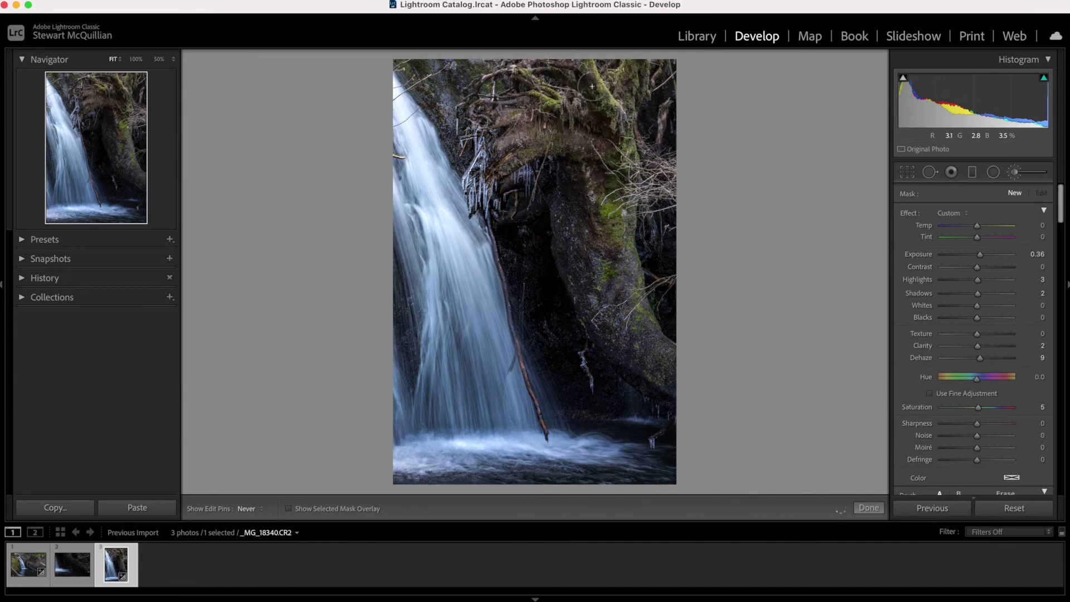
{"action": "left_click_drag", "start_coordinate": [591, 87], "coordinate": [559, 179]}
{"action": "scroll", "coordinate": [646, 391], "scroll_direction": "up", "scroll_amount": 5}
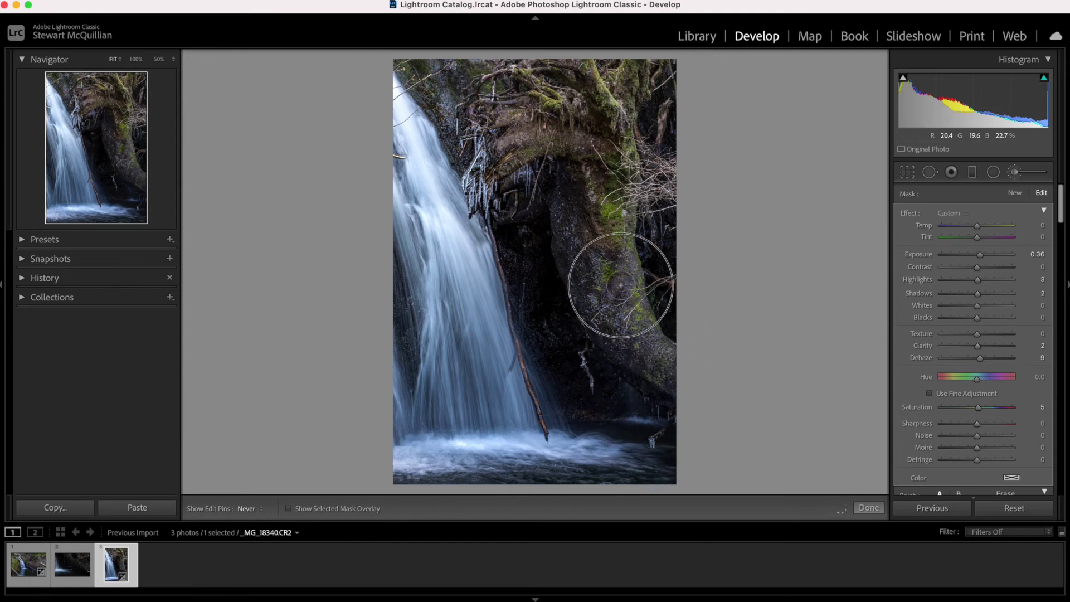
{"action": "key", "text": "h"}
{"action": "scroll", "coordinate": [591, 172], "scroll_direction": "down", "scroll_amount": 5}
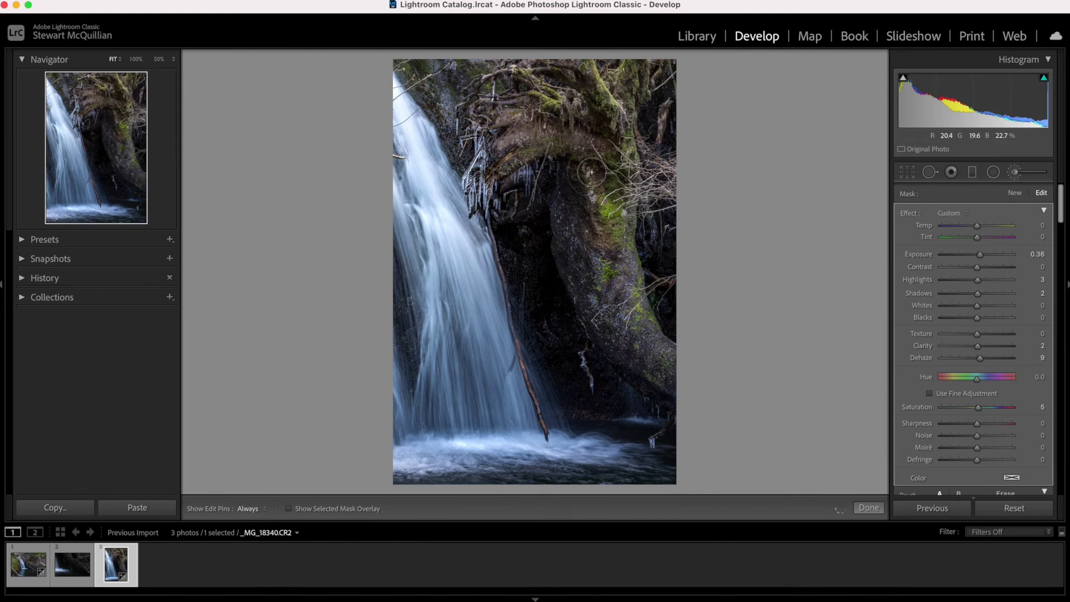
{"action": "mouse_move", "coordinate": [560, 182]}
{"action": "left_mouse_down"}
{"action": "mouse_move", "coordinate": [520, 143]}
{"action": "mouse_move", "coordinate": [506, 167]}
{"action": "mouse_move", "coordinate": [490, 167]}
{"action": "left_mouse_up"}
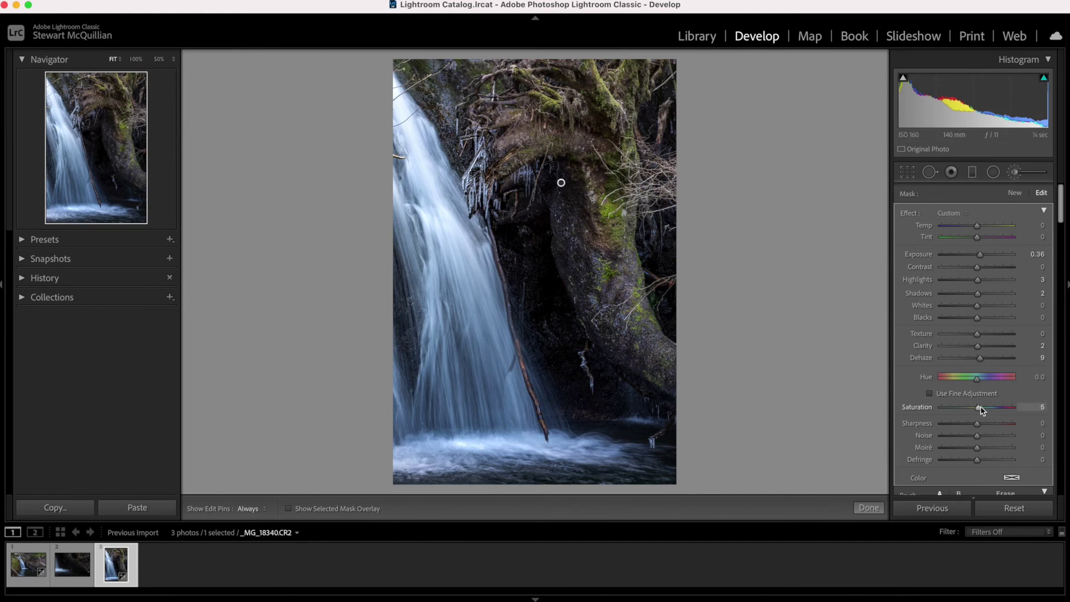
{"action": "mouse_move", "coordinate": [980, 410]}
{"action": "left_mouse_down"}
{"action": "mouse_move", "coordinate": [1017, 409]}
{"action": "mouse_move", "coordinate": [975, 410]}
{"action": "mouse_move", "coordinate": [989, 408]}
{"action": "mouse_move", "coordinate": [983, 415]}
{"action": "left_mouse_up"}
{"action": "left_click", "coordinate": [874, 508]}
In Lens Corrections, turn on Remove Chromatic Aberration and Enable Profile Corrections
{"action": "scroll", "coordinate": [938, 410], "scroll_direction": "down", "scroll_amount": 5}
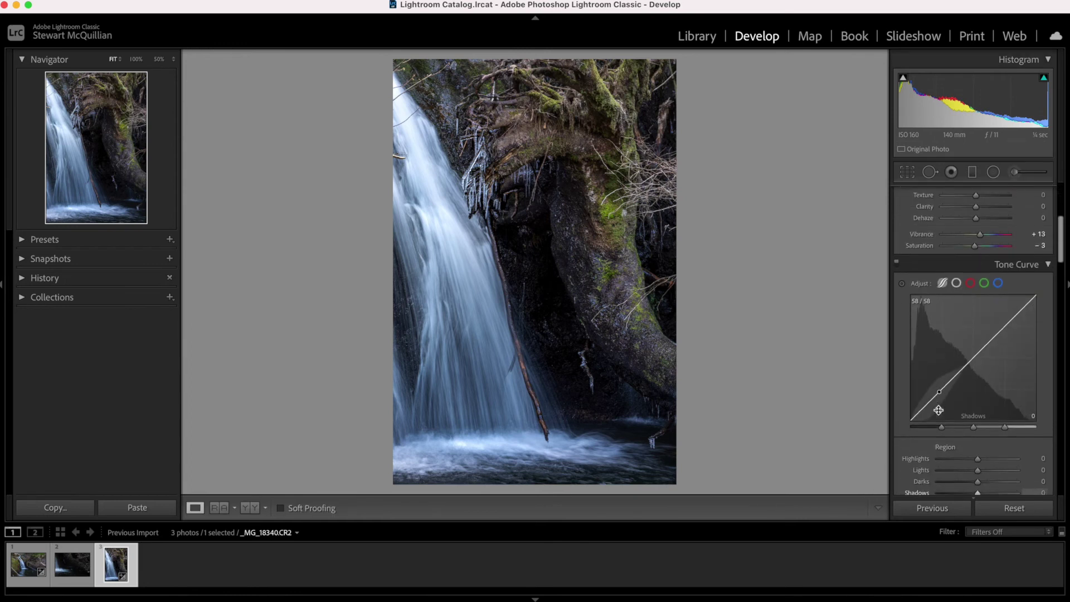
{"action": "scroll", "coordinate": [938, 410], "scroll_direction": "down", "scroll_amount": 10}
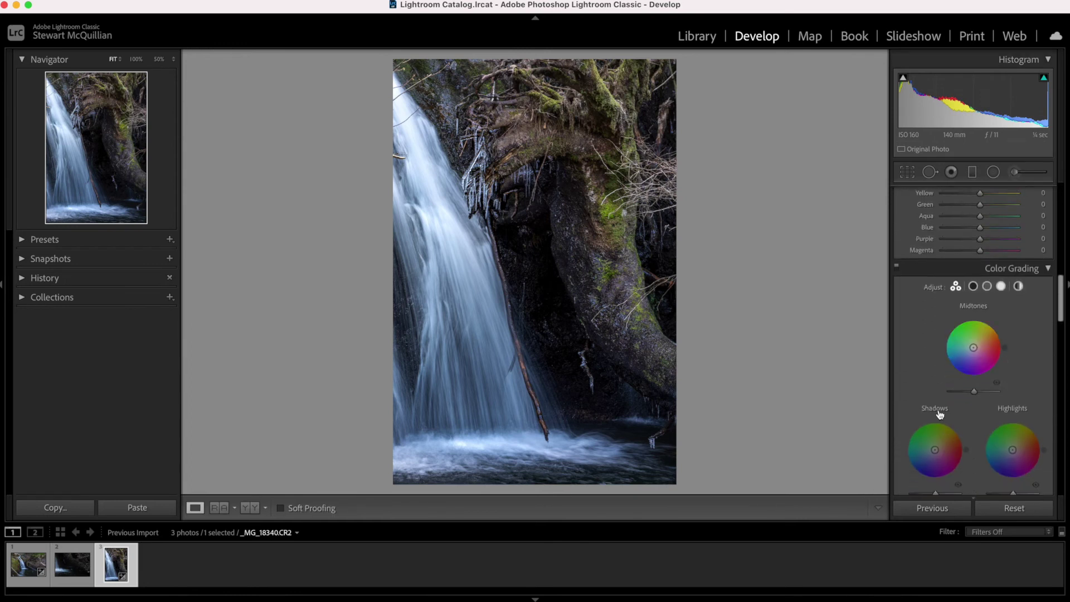
{"action": "scroll", "coordinate": [938, 414], "scroll_direction": "down", "scroll_amount": 8}
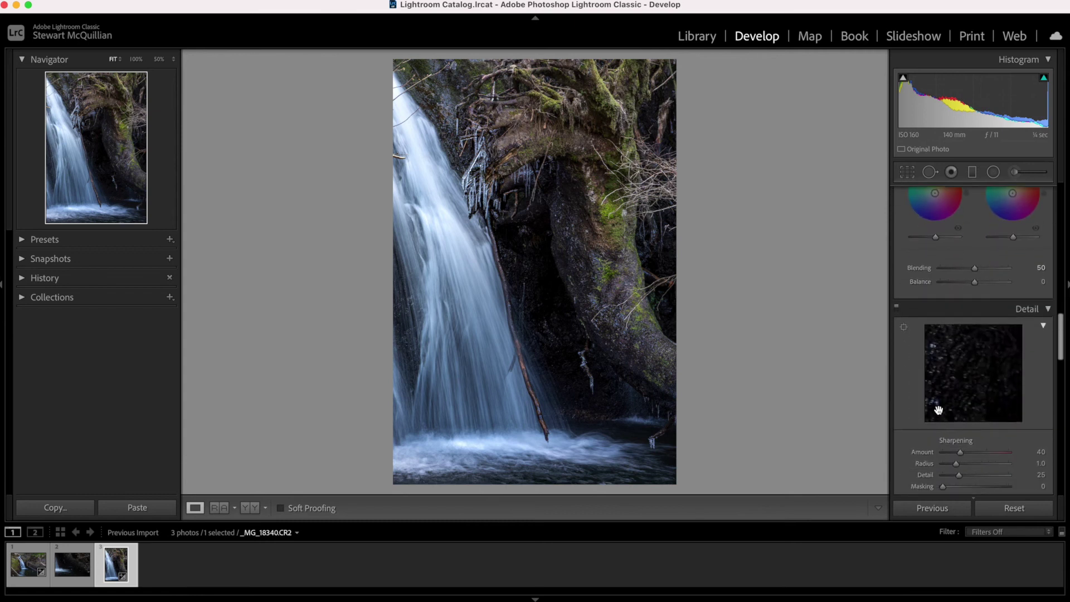
{"action": "scroll", "coordinate": [939, 410], "scroll_direction": "down", "scroll_amount": 8}
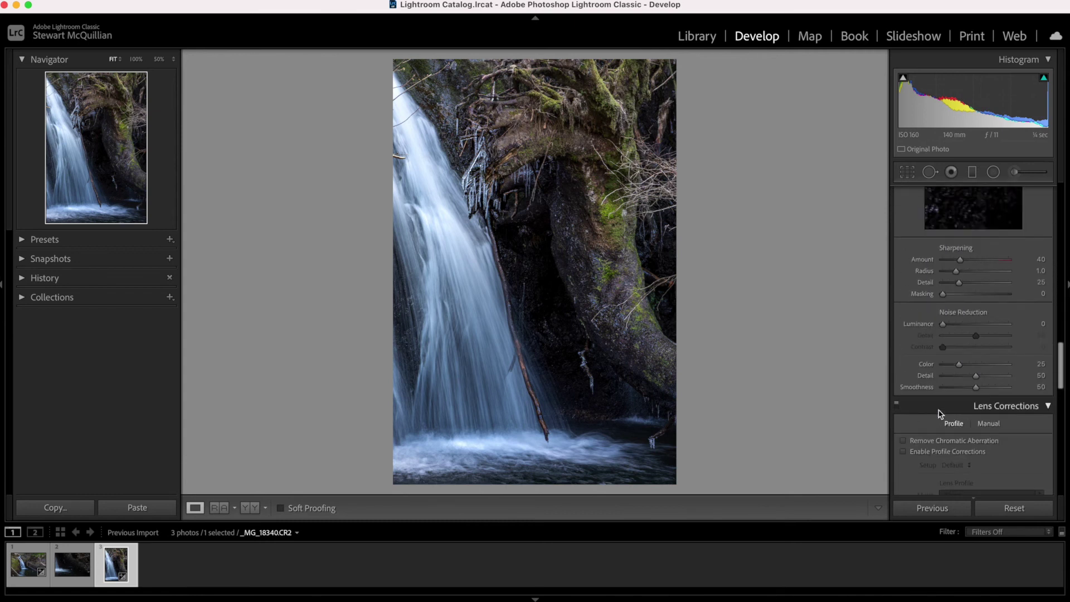
{"action": "scroll", "coordinate": [956, 297], "scroll_direction": "down", "scroll_amount": 5}
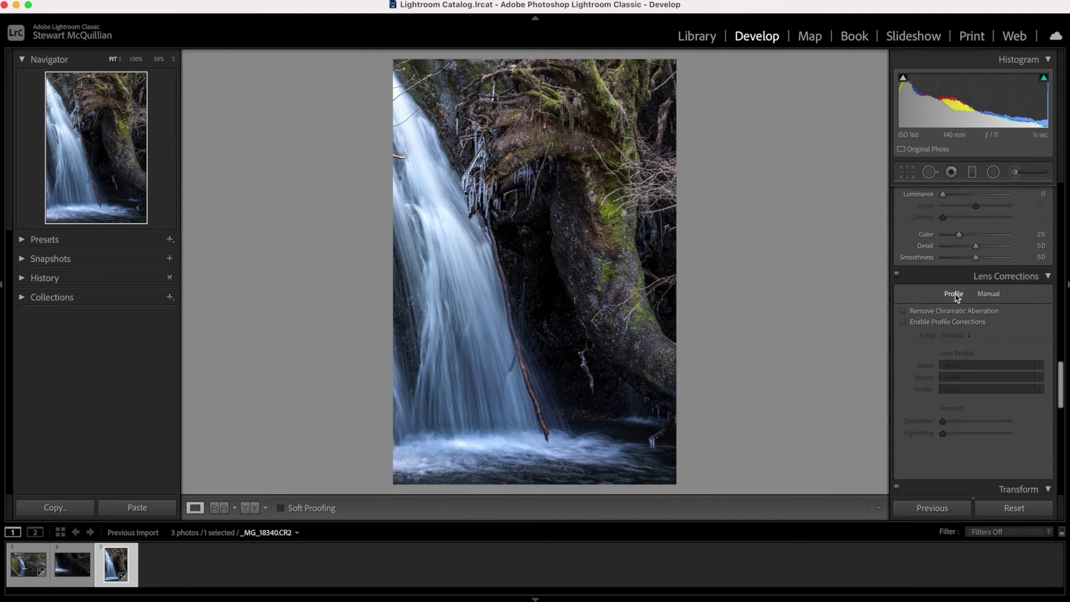
{"action": "left_click", "coordinate": [927, 312]}
{"action": "left_click", "coordinate": [928, 323]}
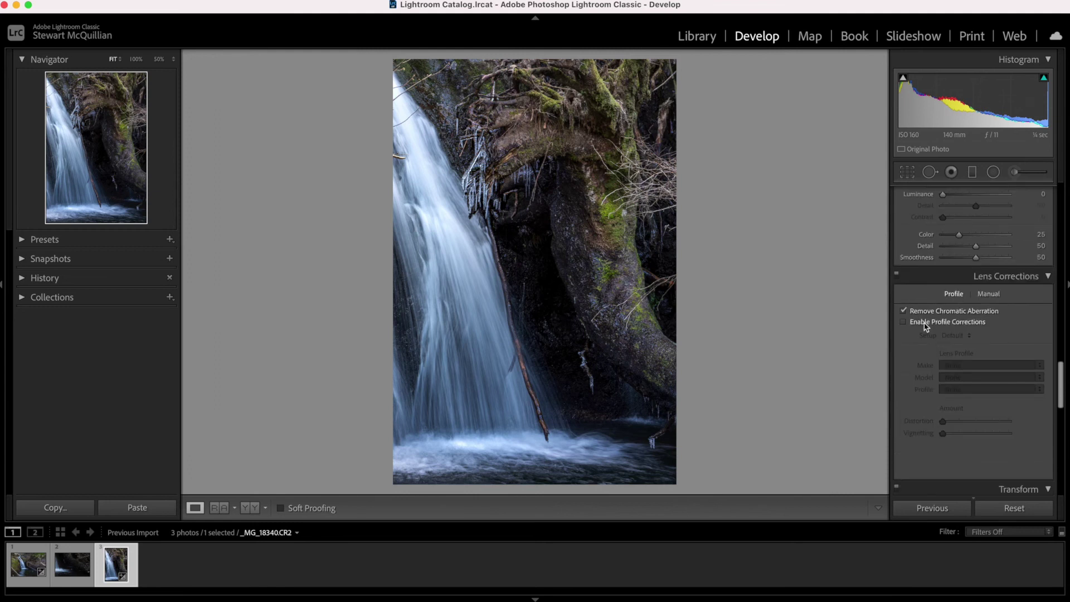
Set Post-Crop Vignetting Amount to −11 to darken the edges
{"action": "scroll", "coordinate": [922, 384], "scroll_direction": "down", "scroll_amount": 5}
{"action": "scroll", "coordinate": [923, 383], "scroll_direction": "down", "scroll_amount": 8}
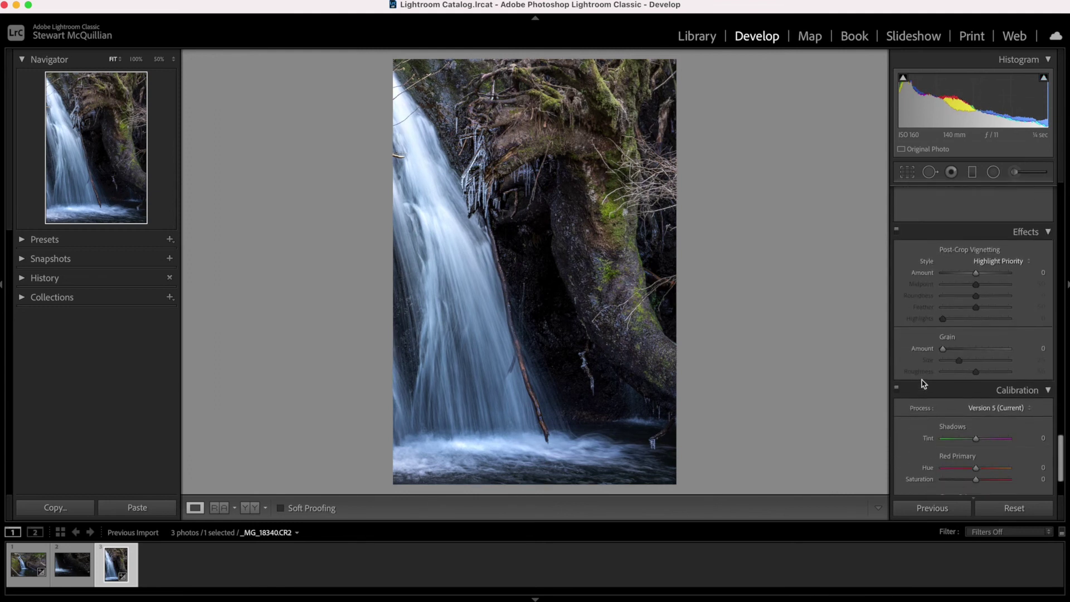
{"action": "scroll", "coordinate": [922, 384], "scroll_direction": "up", "scroll_amount": 4}
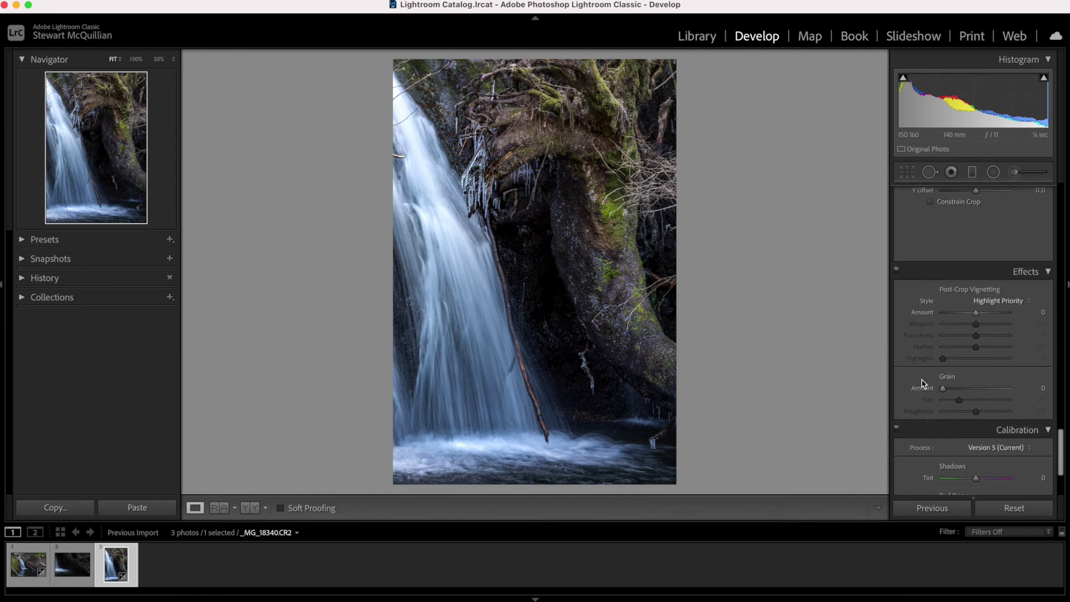
{"action": "left_click", "coordinate": [975, 352]}
{"action": "left_click_drag", "start_coordinate": [976, 352], "coordinate": [972, 353]}
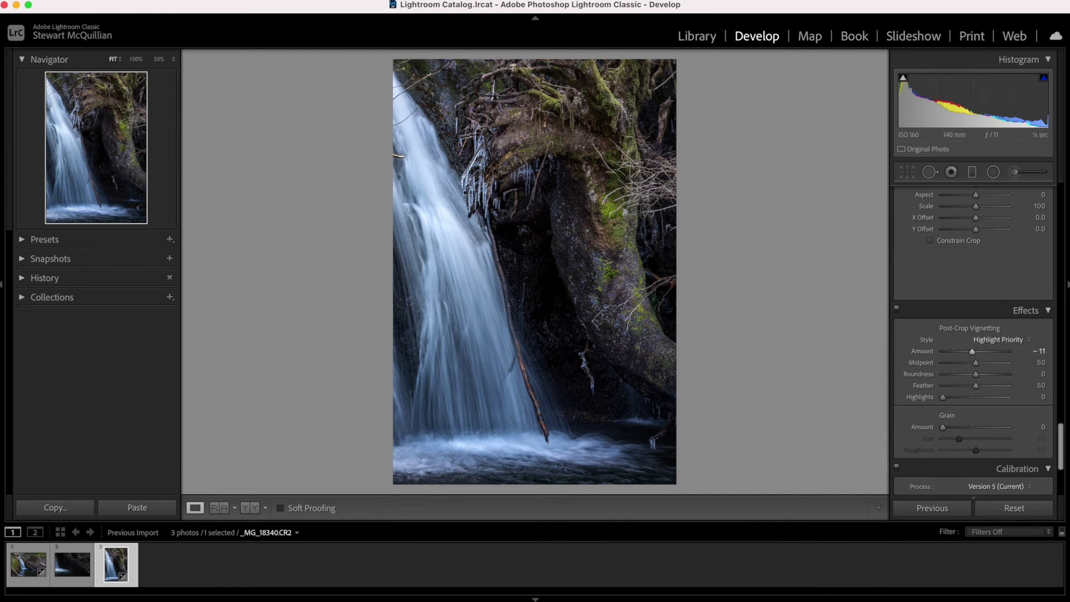
Send the waterfall photo to Photoshop 2021 with Edit In > Edit in Adobe Photoshop 2021
{"action": "right_click", "coordinate": [199, 328]}
{"action": "mouse_move", "coordinate": [233, 65]}
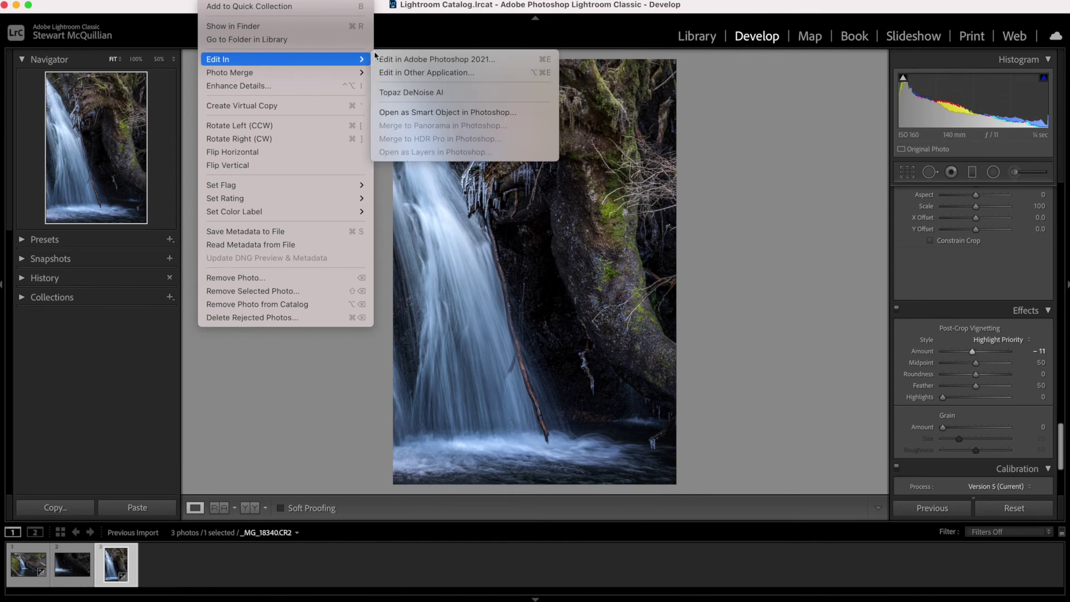
{"action": "left_click", "coordinate": [394, 59]}
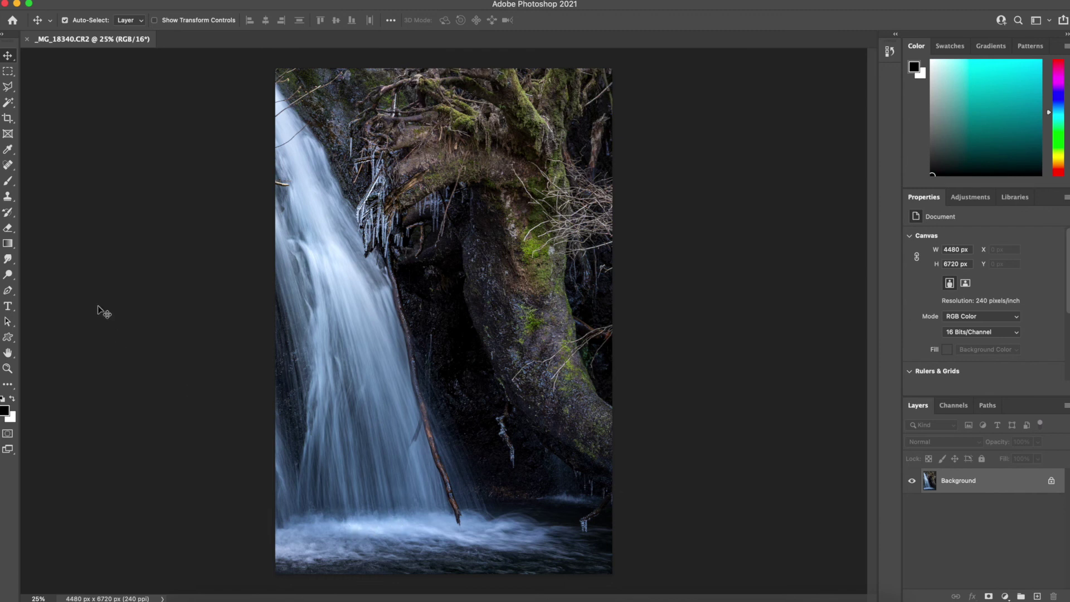
Spot-heal the twigs at the waterfall's base and along the upper left edge, then return to Move
{"action": "left_click", "coordinate": [8, 165]}
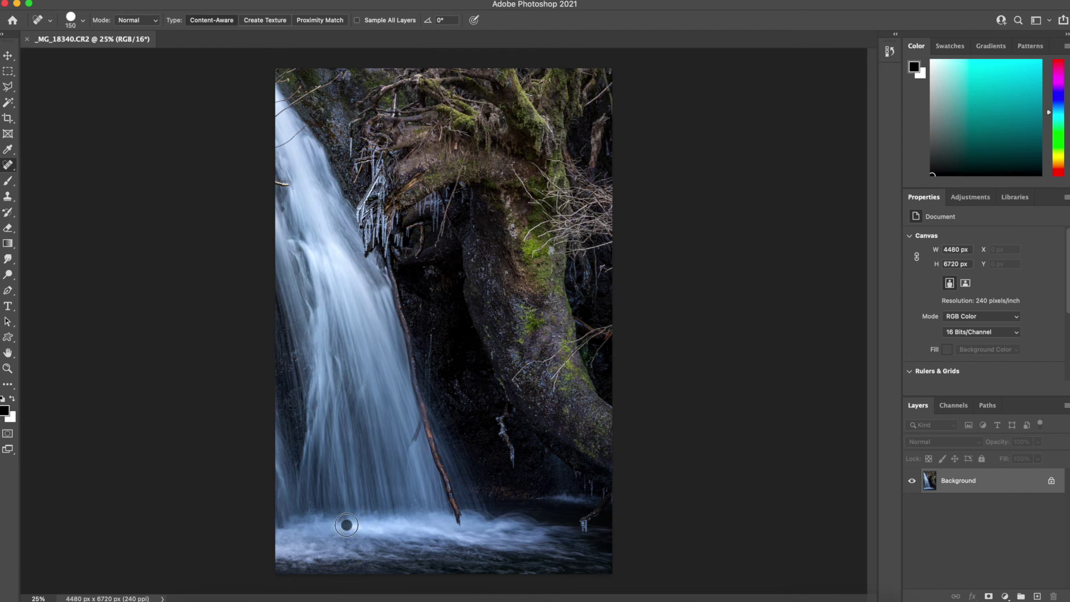
{"action": "left_click_drag", "start_coordinate": [346, 524], "coordinate": [392, 533]}
{"action": "left_click_drag", "start_coordinate": [287, 184], "coordinate": [282, 180]}
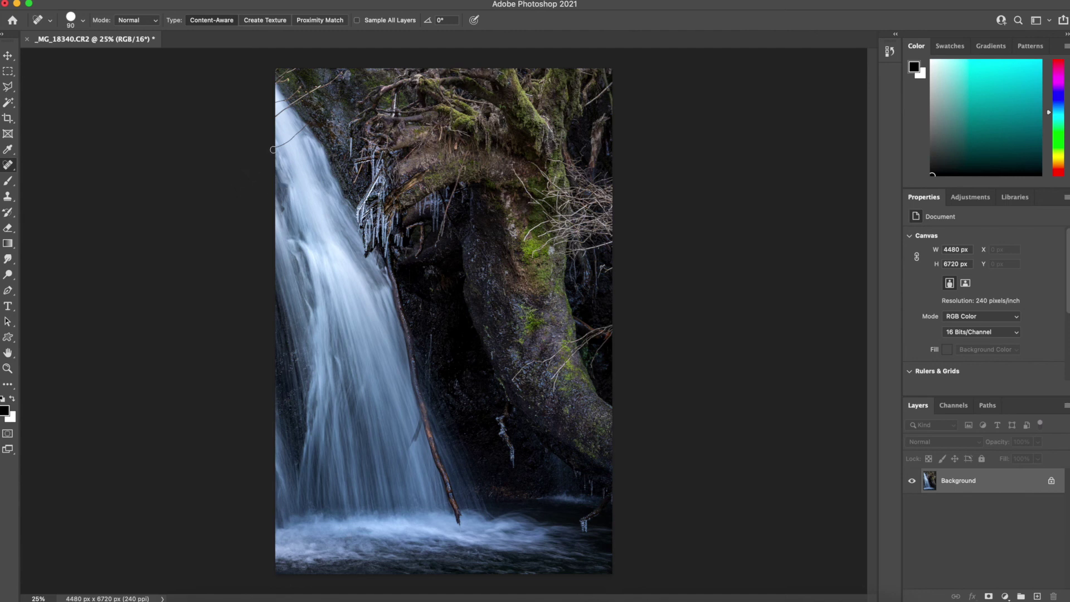
{"action": "mouse_move", "coordinate": [274, 147]}
{"action": "left_mouse_down"}
{"action": "mouse_move", "coordinate": [307, 126]}
{"action": "mouse_move", "coordinate": [272, 117]}
{"action": "mouse_move", "coordinate": [346, 68]}
{"action": "left_mouse_up"}
{"action": "left_click_drag", "start_coordinate": [273, 101], "coordinate": [285, 99]}
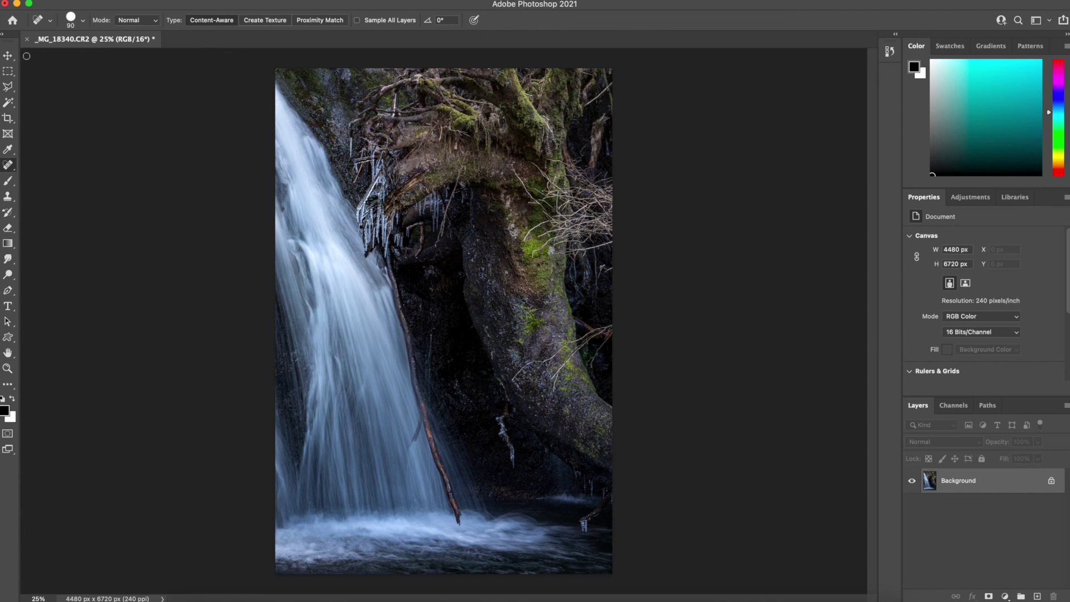
{"action": "left_click", "coordinate": [8, 55]}
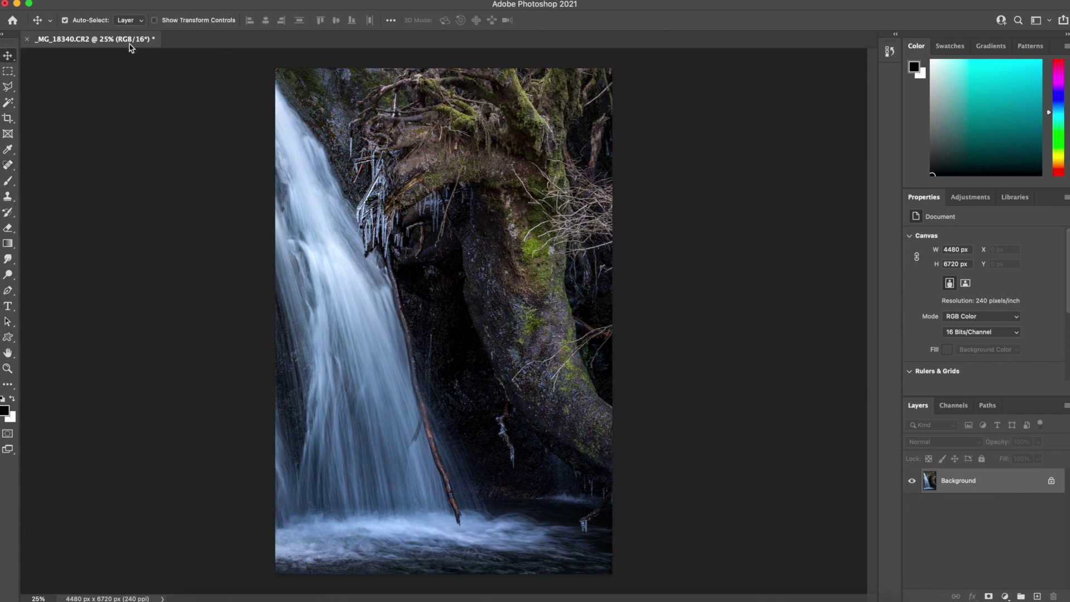
Quick Export as JPG, saving _MG_18340.jpg in the Tutorial Editing a Photo folder
{"action": "left_click", "coordinate": [94, 2]}
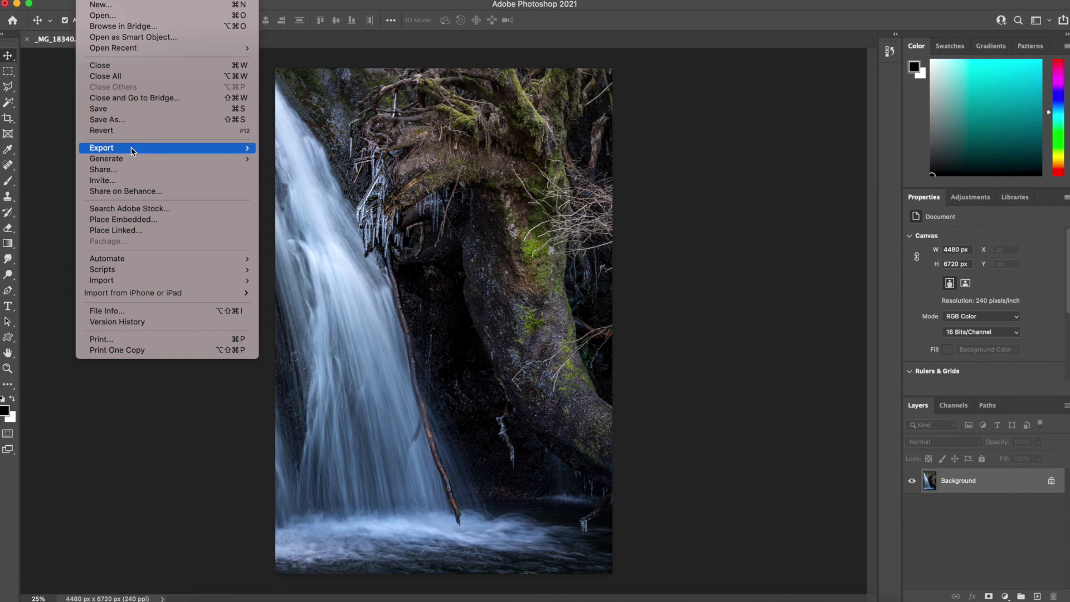
{"action": "mouse_move", "coordinate": [131, 149]}
{"action": "left_click", "coordinate": [276, 148]}
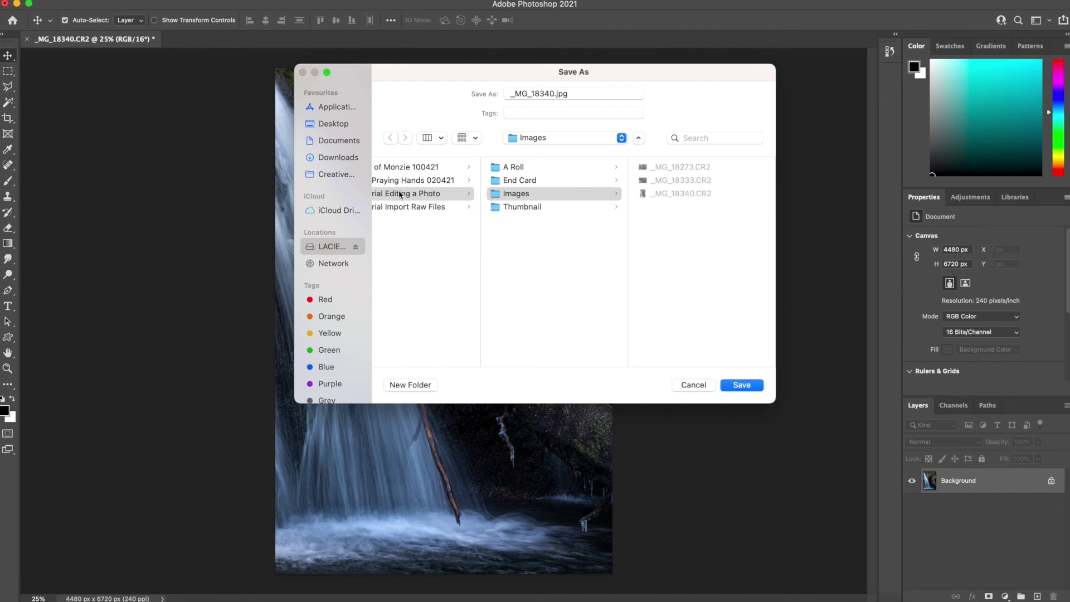
{"action": "left_click", "coordinate": [399, 194]}
{"action": "left_click", "coordinate": [745, 384]}
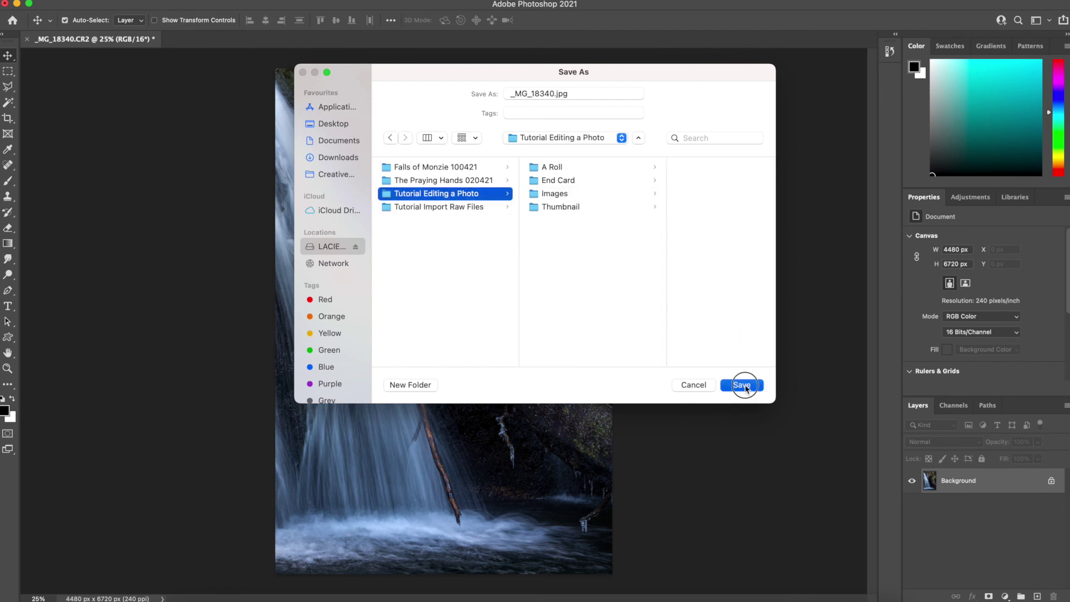